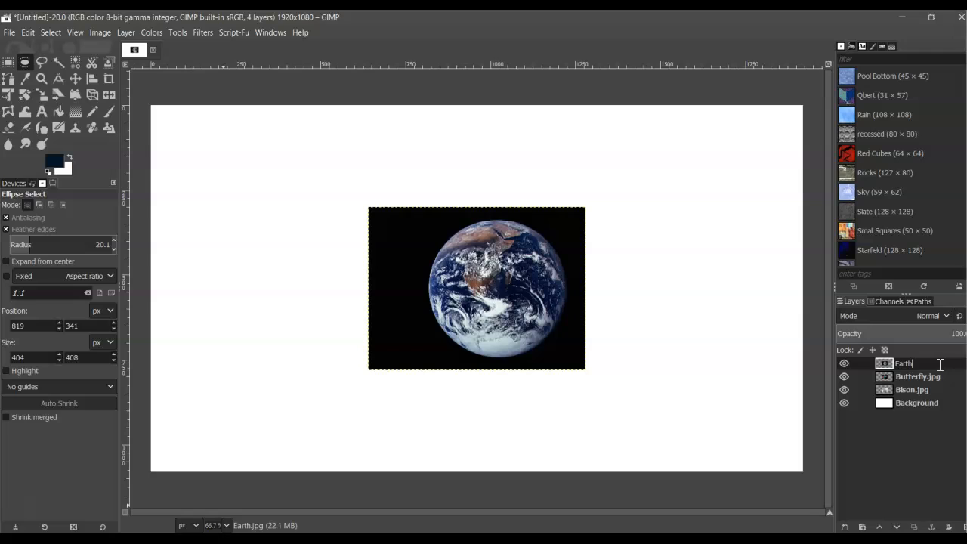
Rename the Butterfly.jpg layer as Butterfly
double_click(937, 377)
click(940, 377)
key(BackSpace)
key(BackSpace)
key(BackSpace)
key(BackSpace)
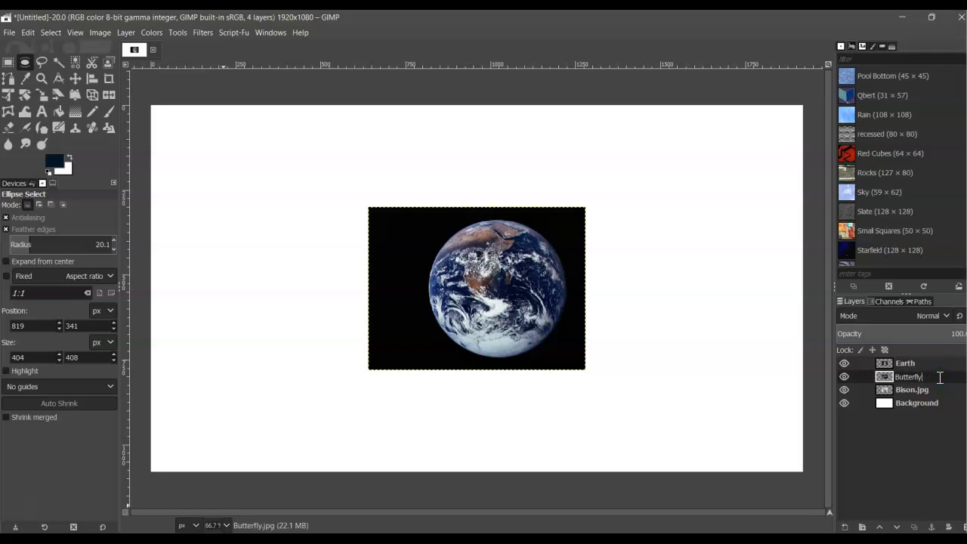
key(Return)
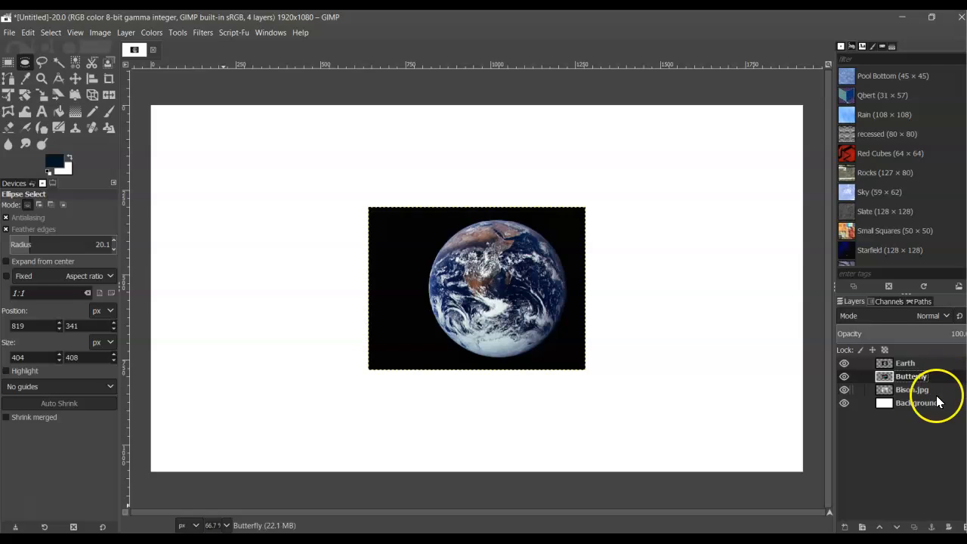
Rename the Bison.jpg layer as Bison
click(931, 389)
double_click(932, 391)
click(933, 390)
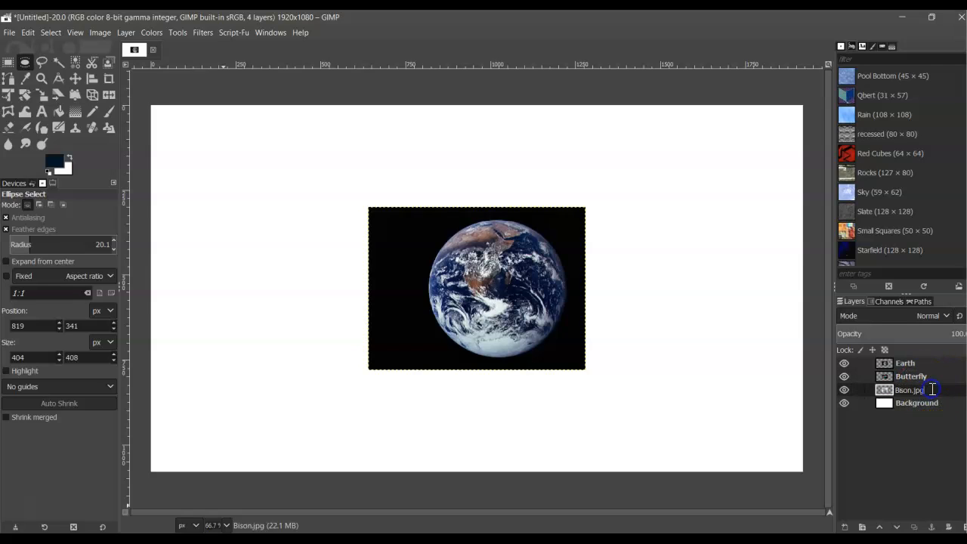
key(BackSpace)
key(BackSpace)
key(BackSpace)
key(Return)
click(847, 475)
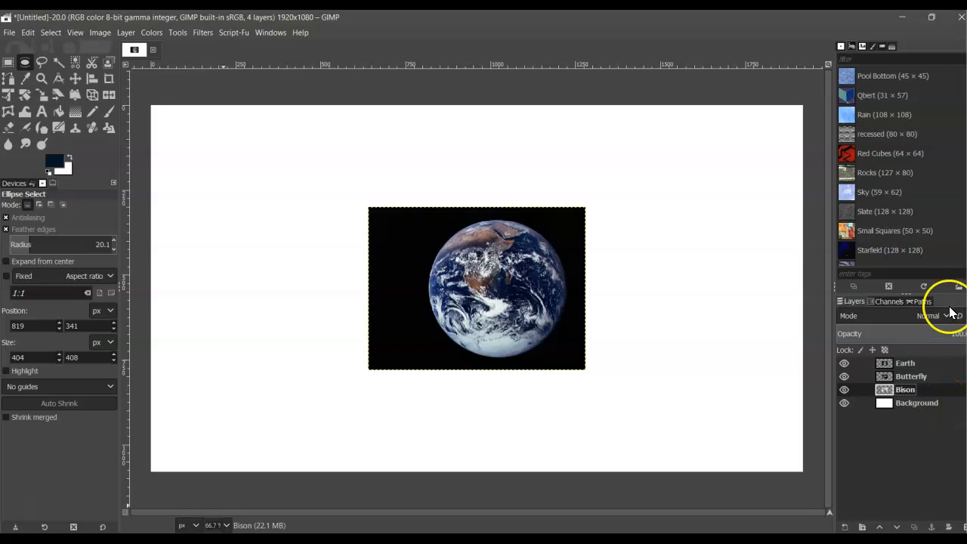
Add an alpha channel to the Earth layer
click(905, 364)
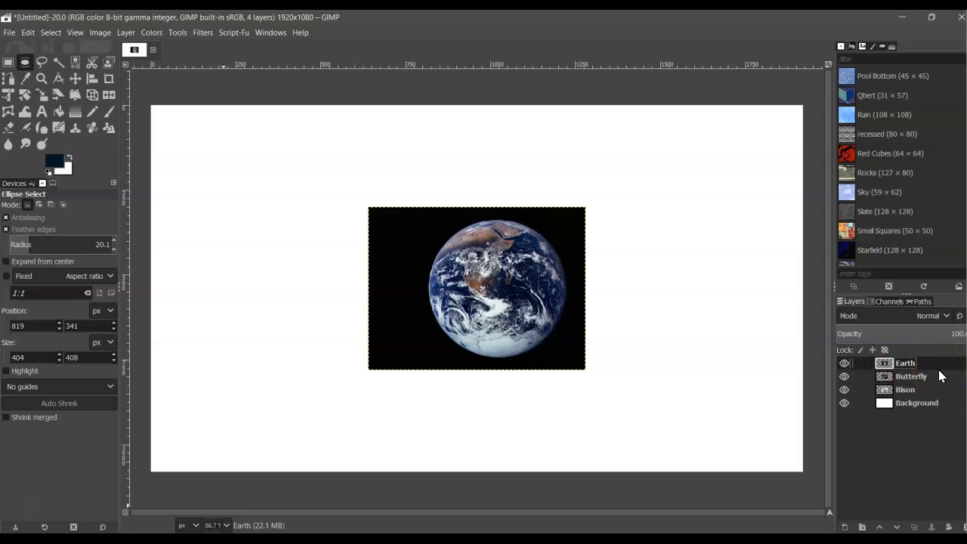
click(909, 363)
click(125, 33)
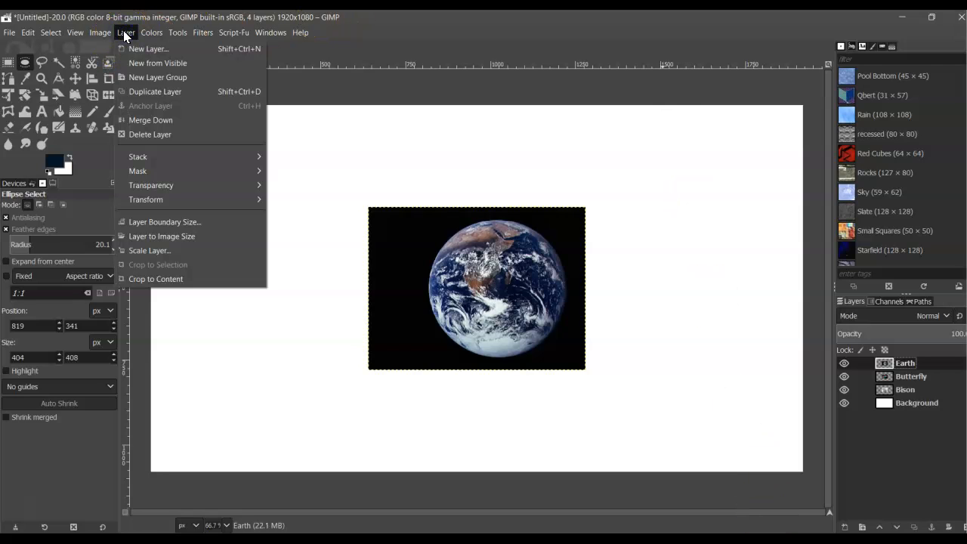
mouse_move(171, 186)
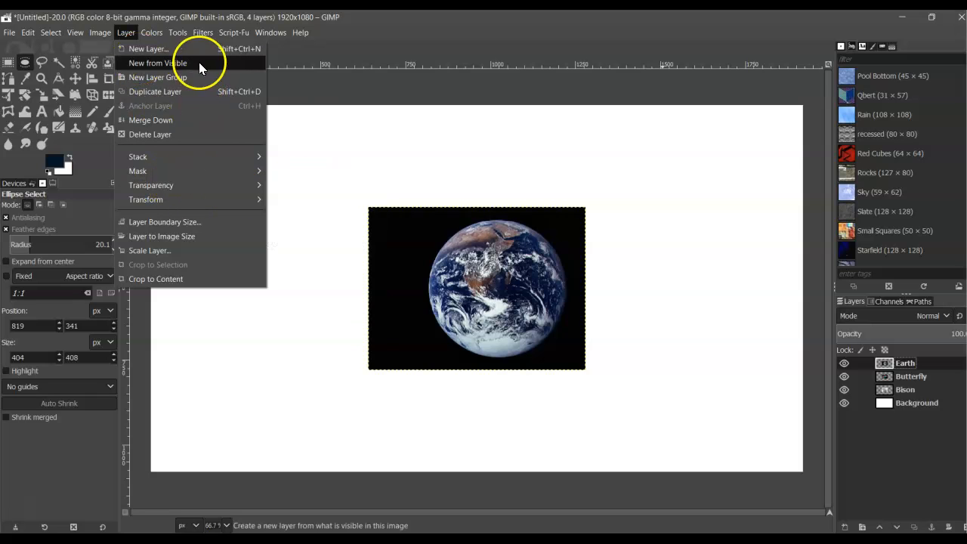
mouse_move(210, 183)
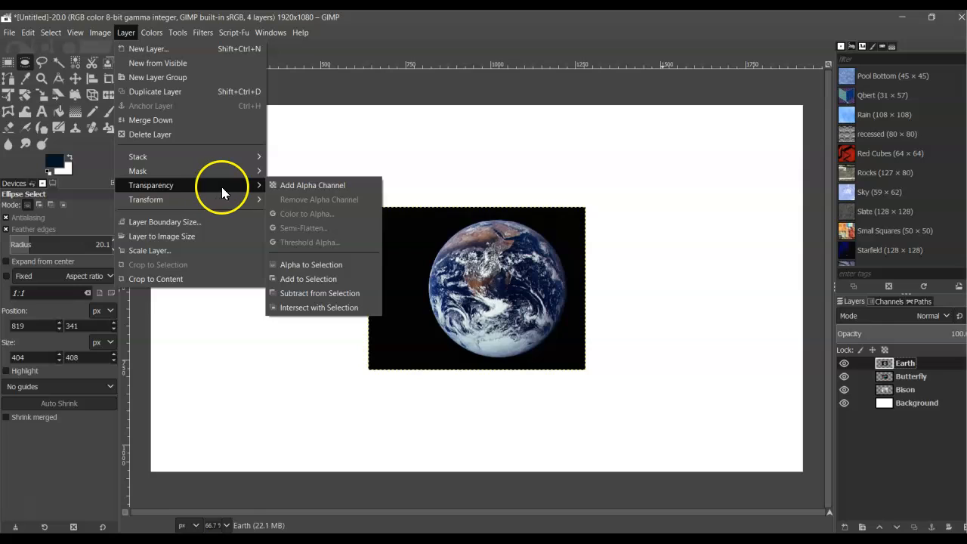
click(324, 186)
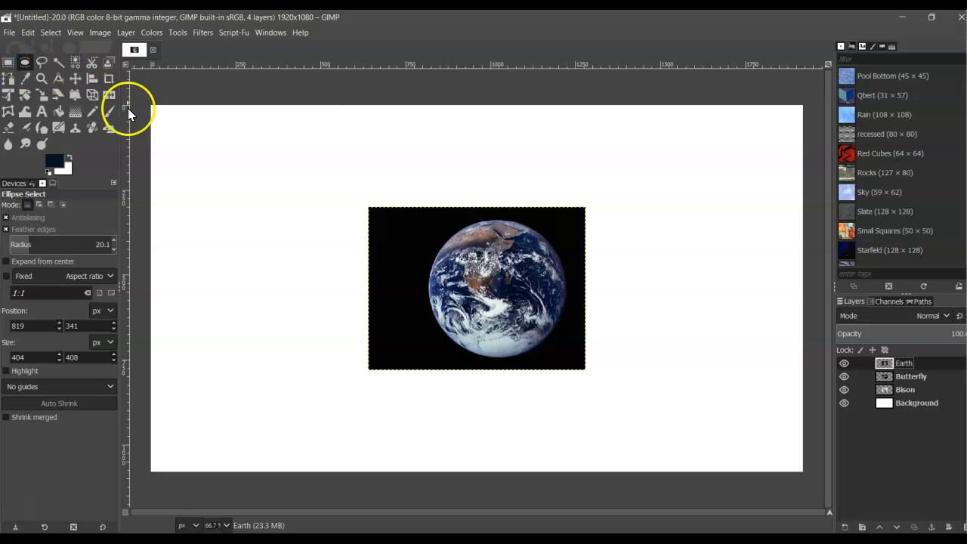
Draw an elliptical selection tightly around the globe, about 408 × 405 px, and adjust its edges to fit
click(24, 65)
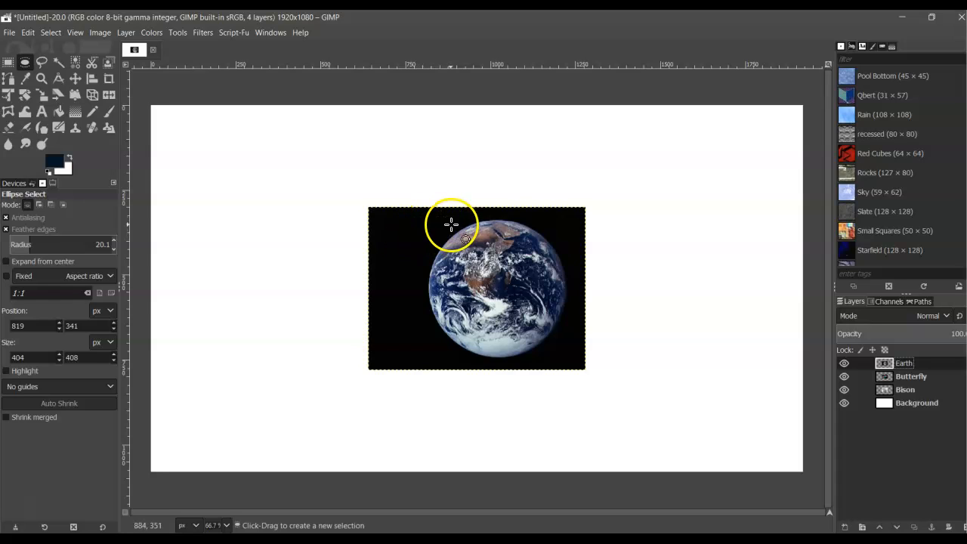
drag(441, 223, 579, 362)
drag(451, 241, 438, 232)
drag(566, 242, 557, 240)
drag(557, 356, 553, 357)
drag(431, 345, 442, 346)
drag(546, 236, 550, 242)
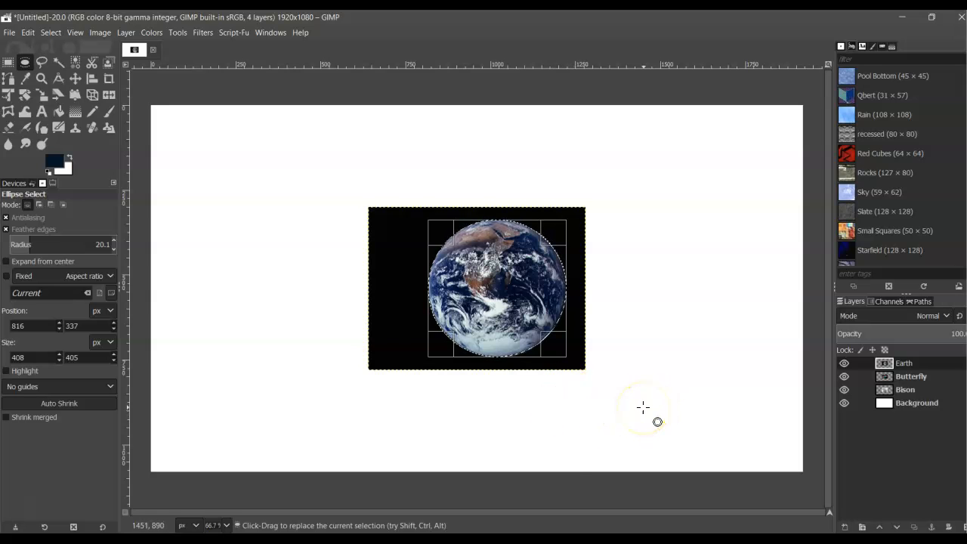
Invert the selection and clear the black area around the globe on the Earth layer
click(50, 32)
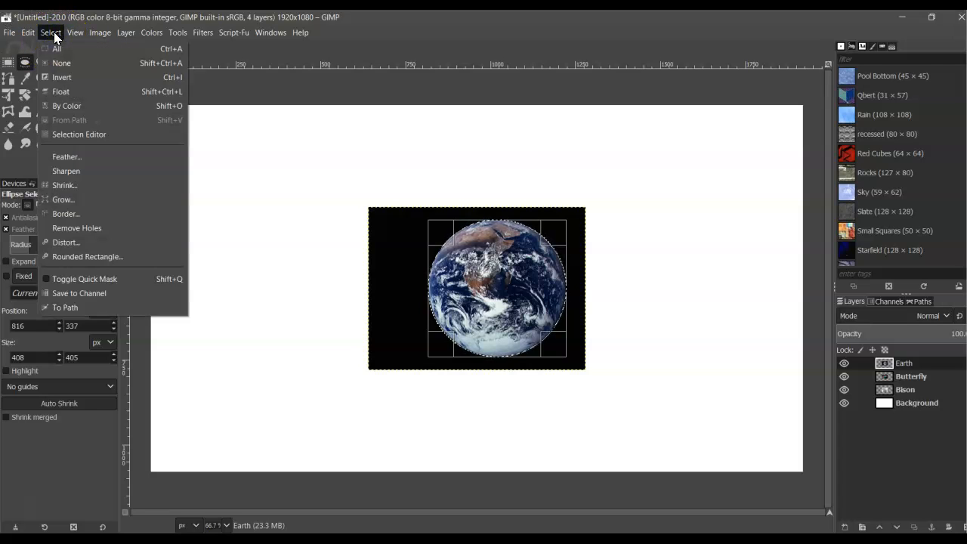
click(67, 78)
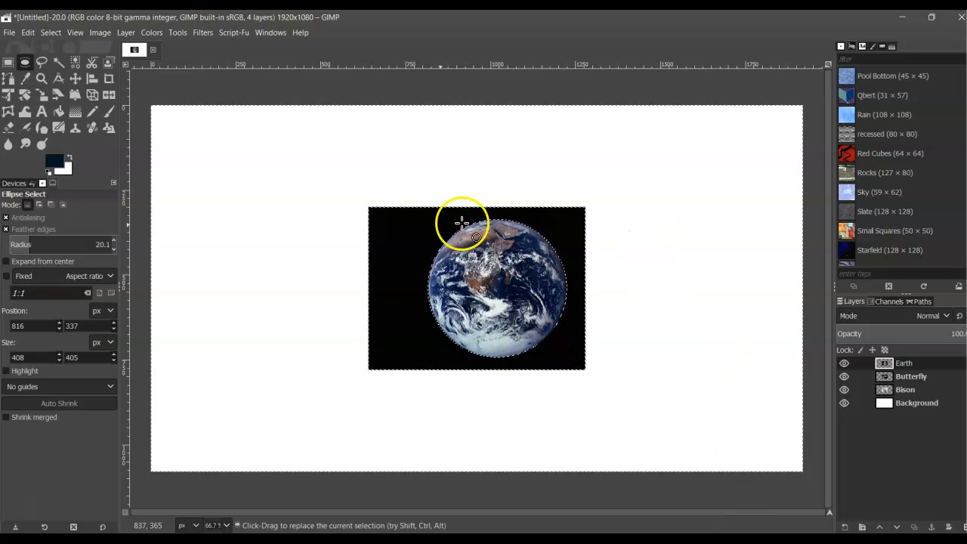
click(28, 32)
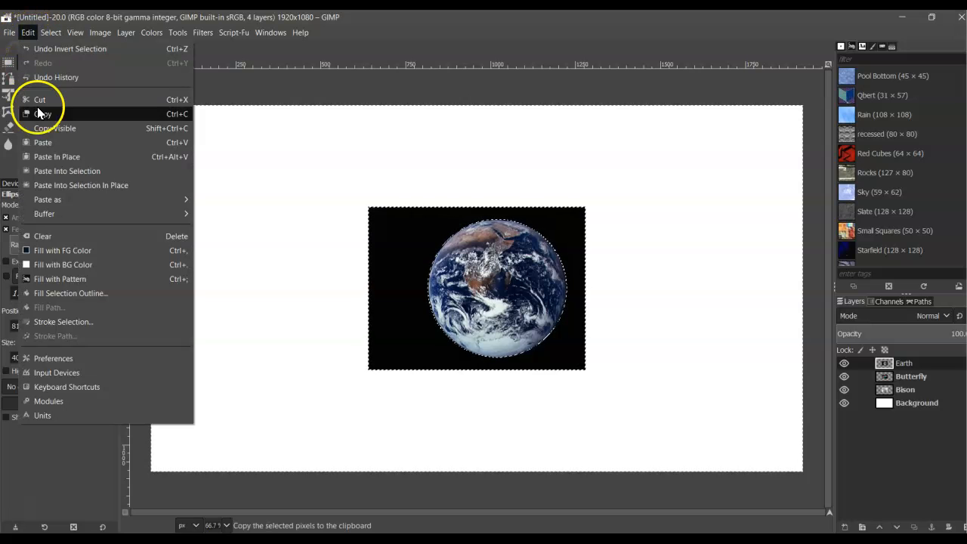
click(54, 239)
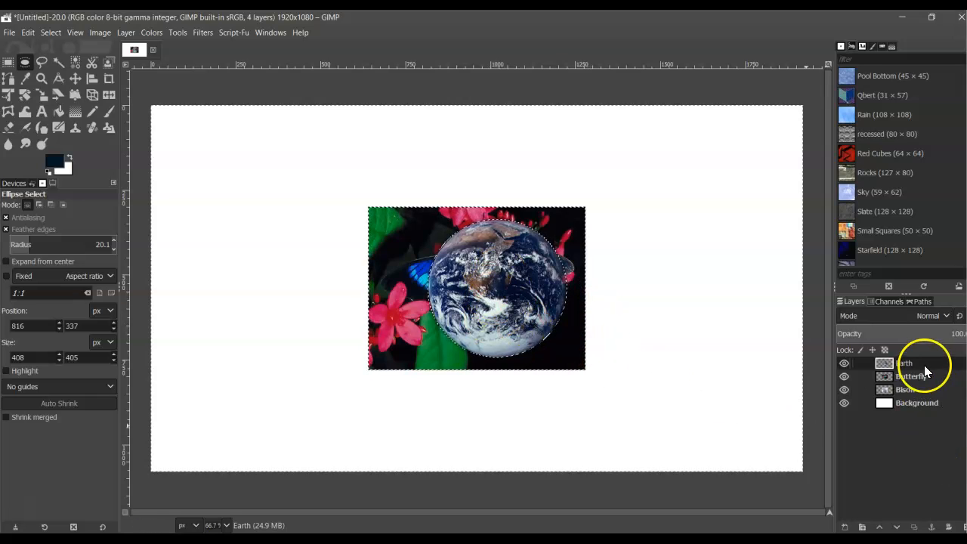
Hide the Earth layer and remove the current selection
click(845, 362)
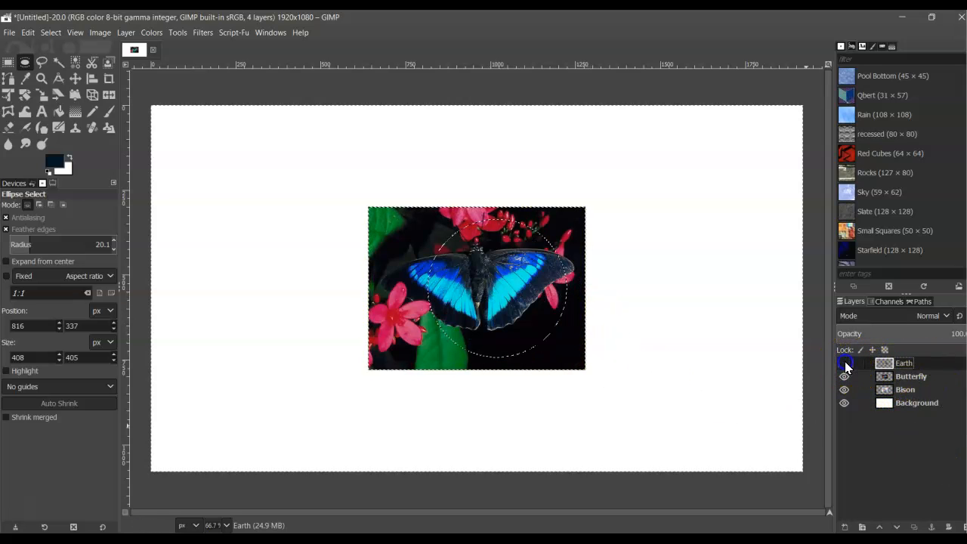
click(51, 32)
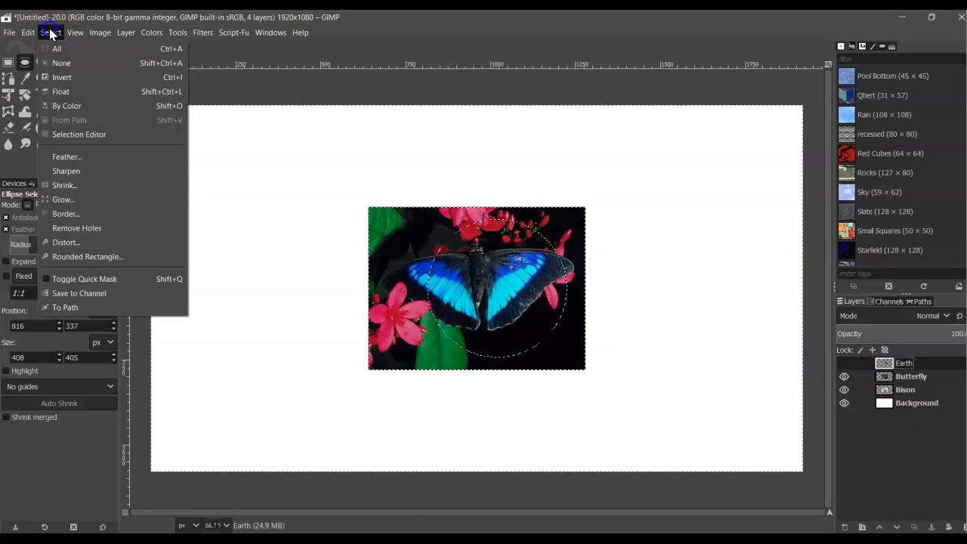
click(67, 64)
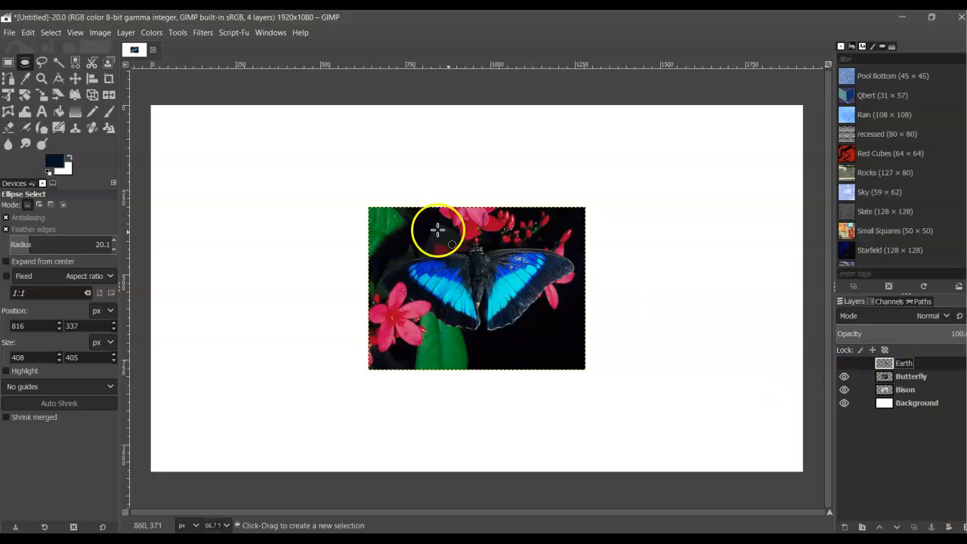
click(845, 365)
click(845, 366)
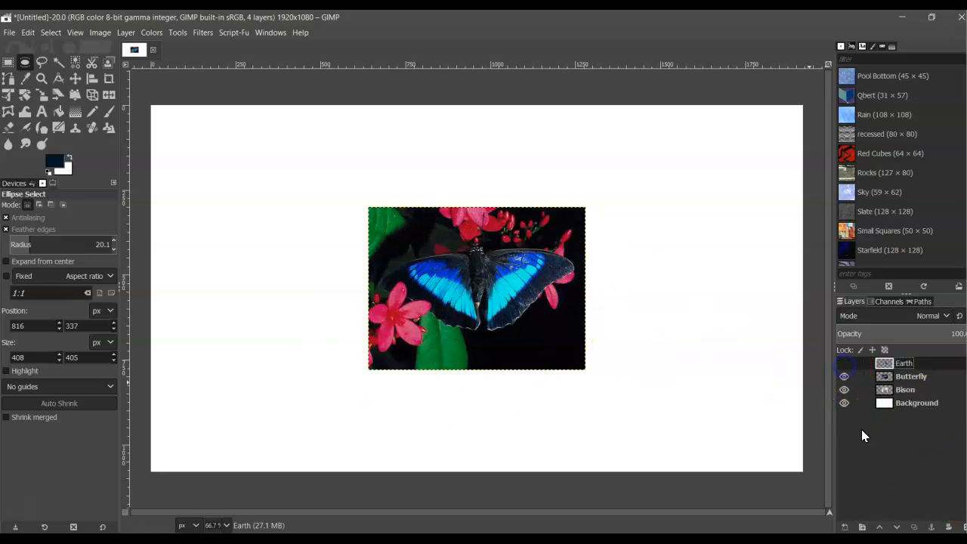
Add an alpha channel to the Butterfly layer and switch to the Rectangle Select tool
click(909, 377)
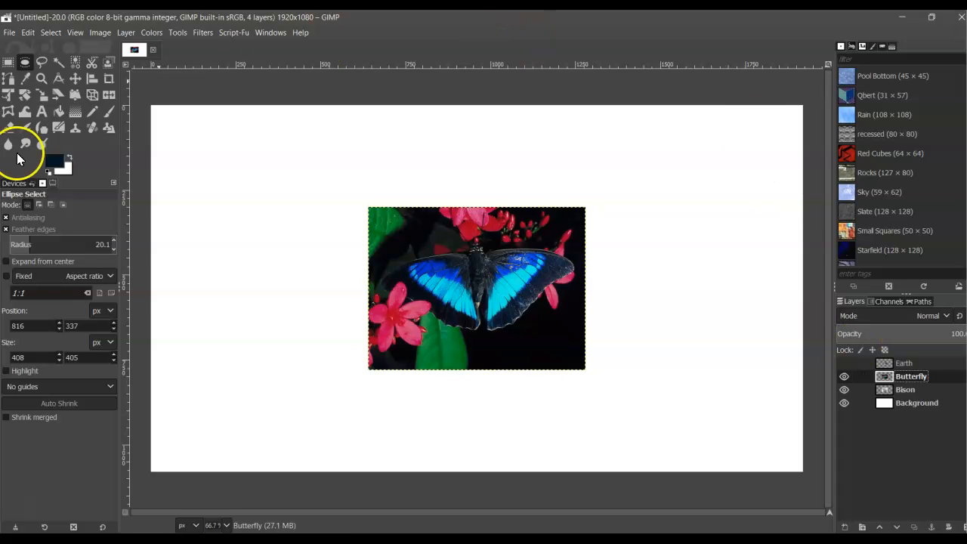
click(8, 65)
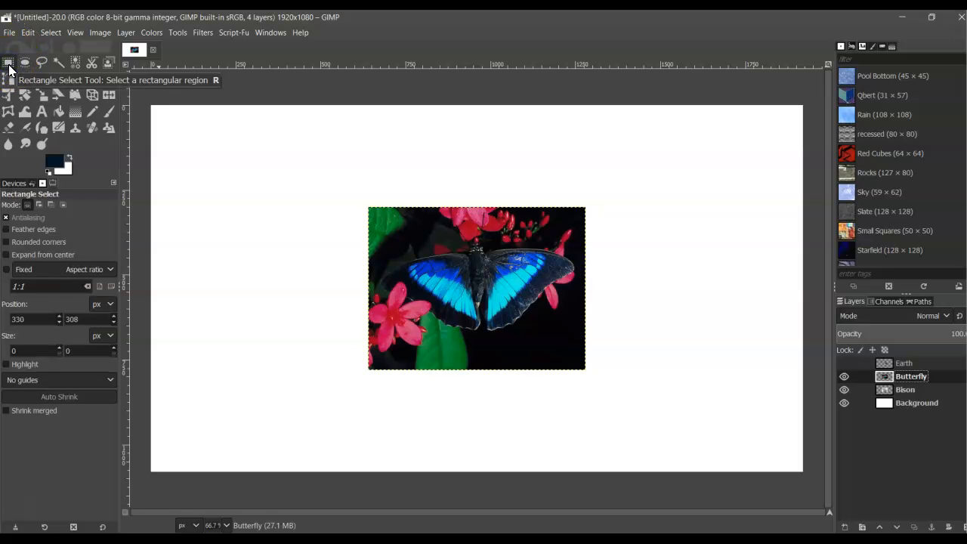
click(915, 377)
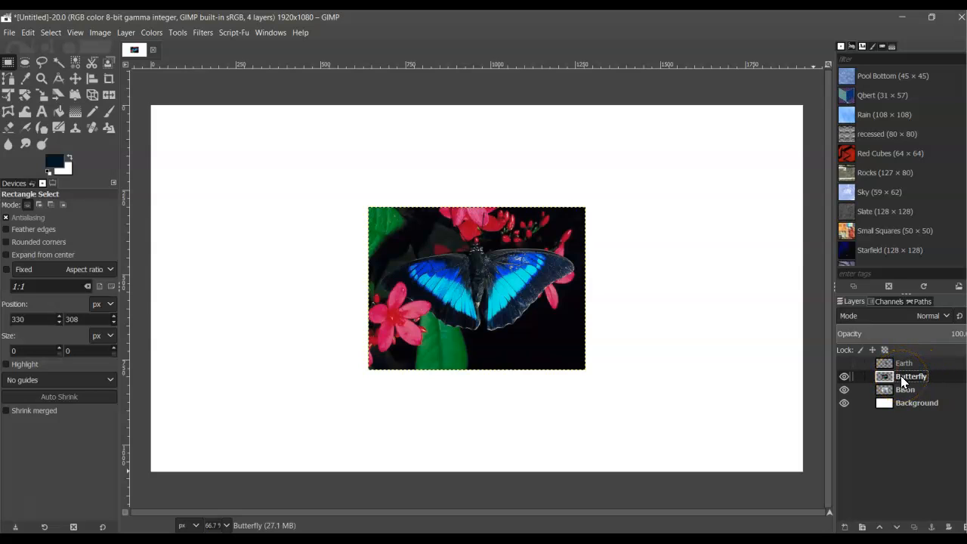
click(125, 33)
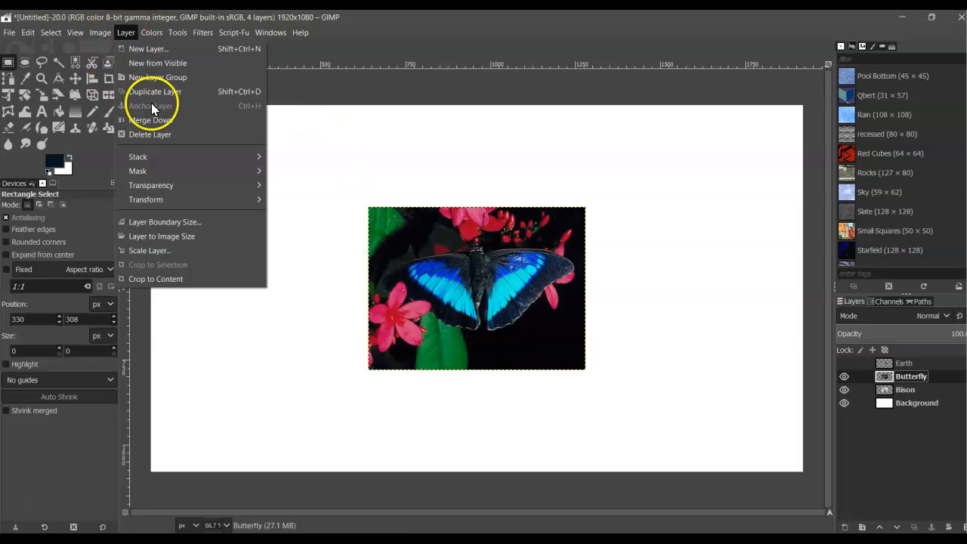
mouse_move(189, 187)
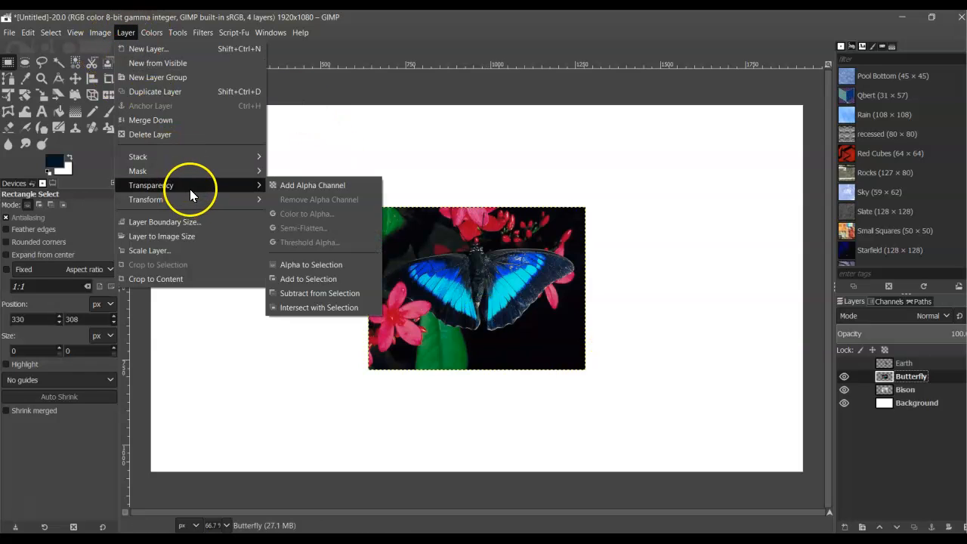
click(337, 185)
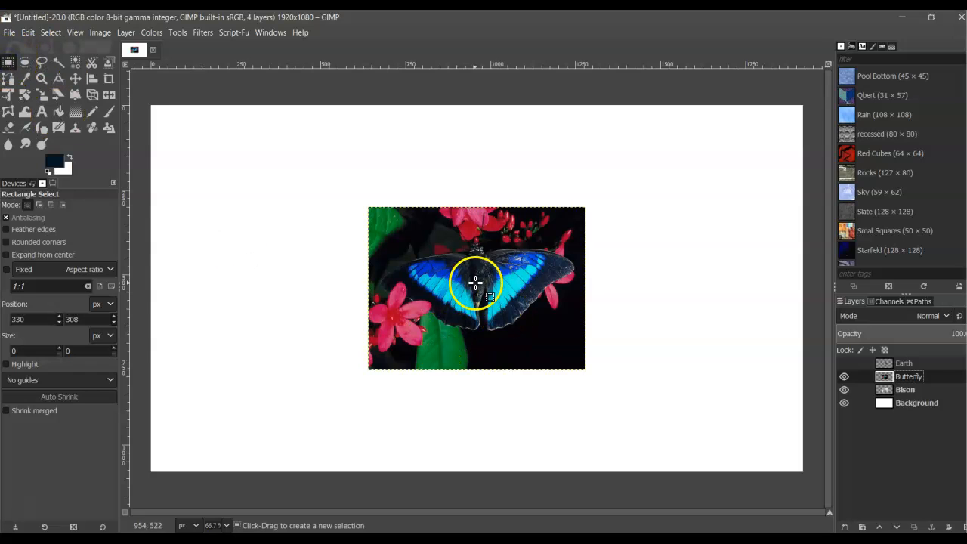
Draw a rectangular selection around the butterfly, about 579 × 352 px, and adjust its edges to enclose both wings
drag(381, 225, 381, 231)
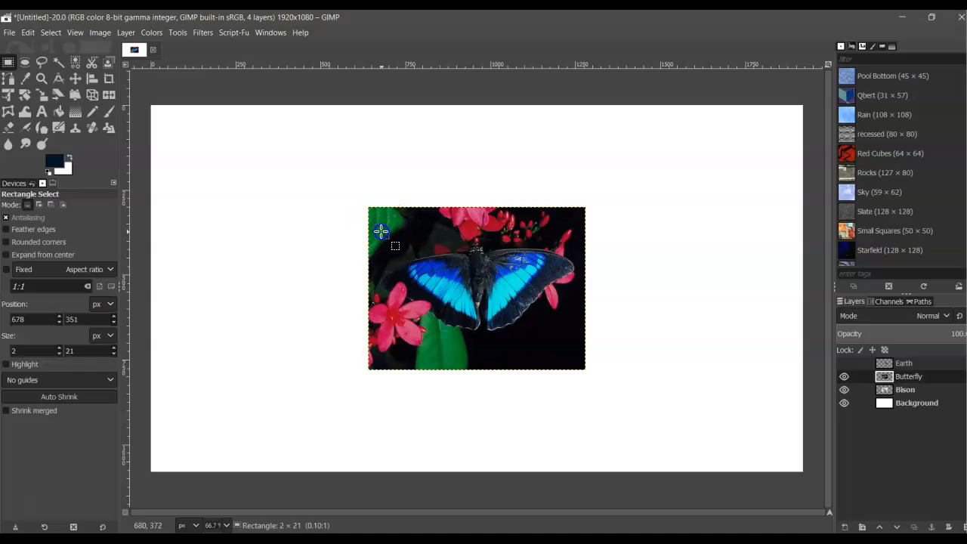
drag(394, 299, 504, 334)
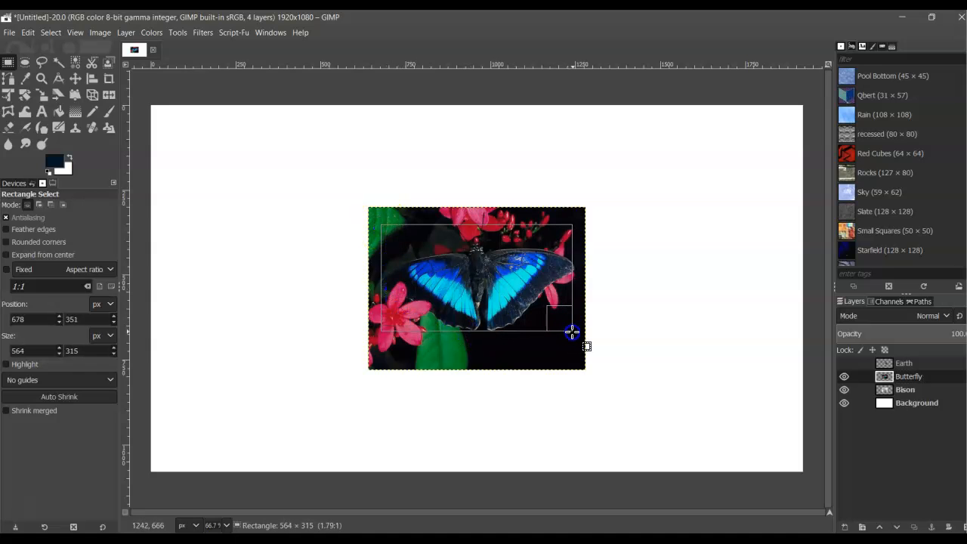
drag(576, 332, 576, 332)
drag(388, 234, 387, 234)
drag(563, 234, 563, 220)
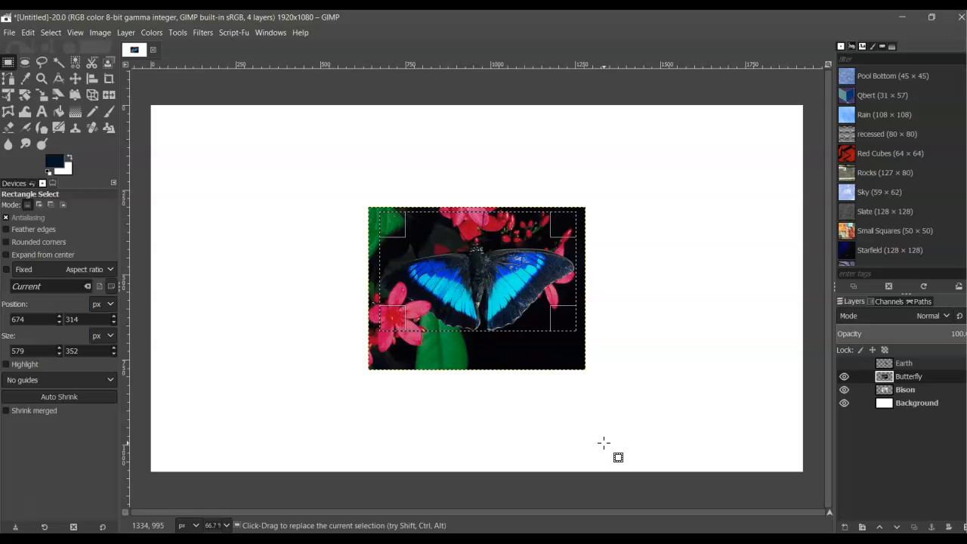
Invert the selection and clear the area outside the rectangle on the Butterfly layer
click(51, 33)
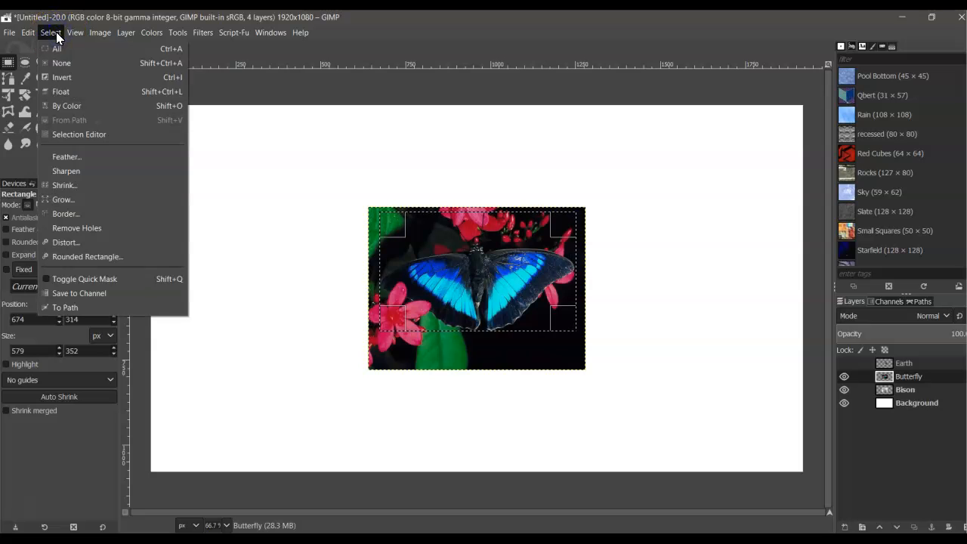
click(81, 78)
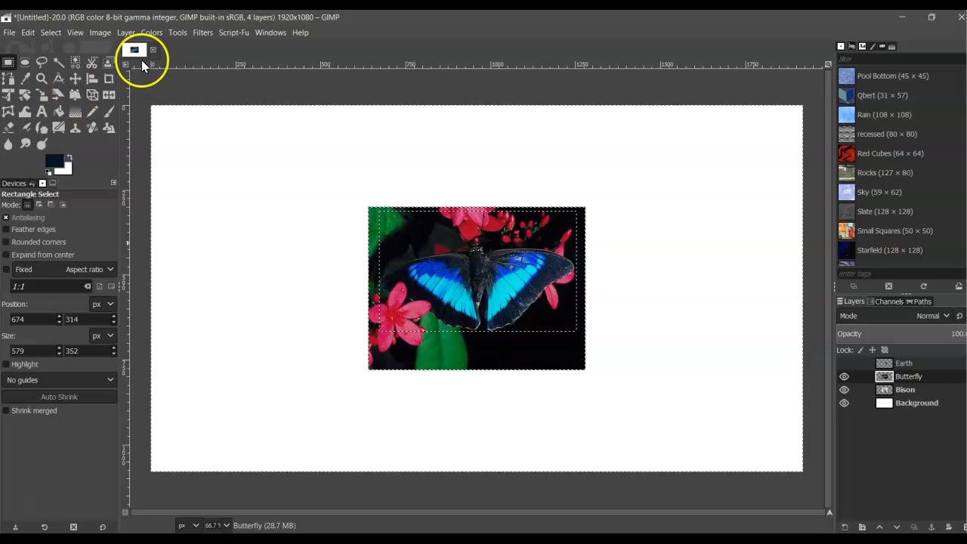
click(31, 32)
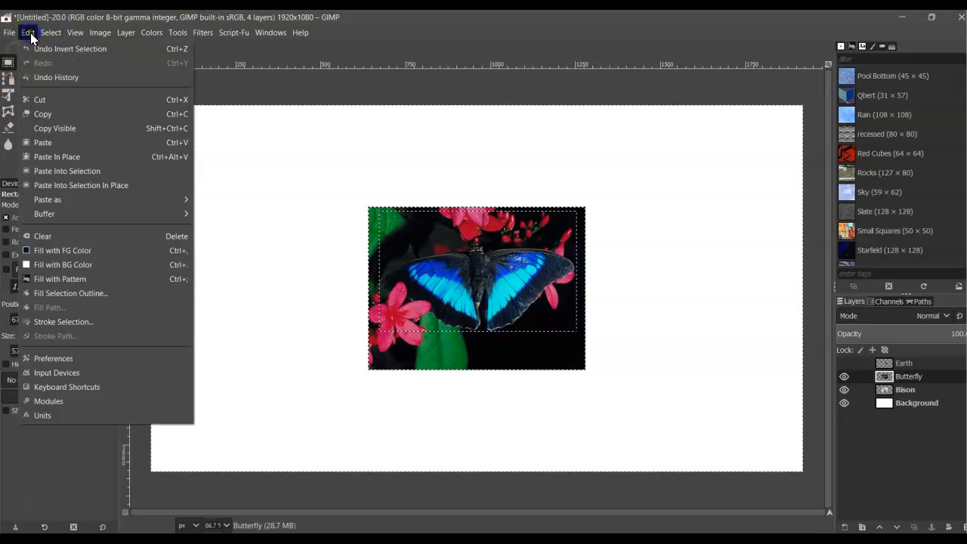
click(76, 238)
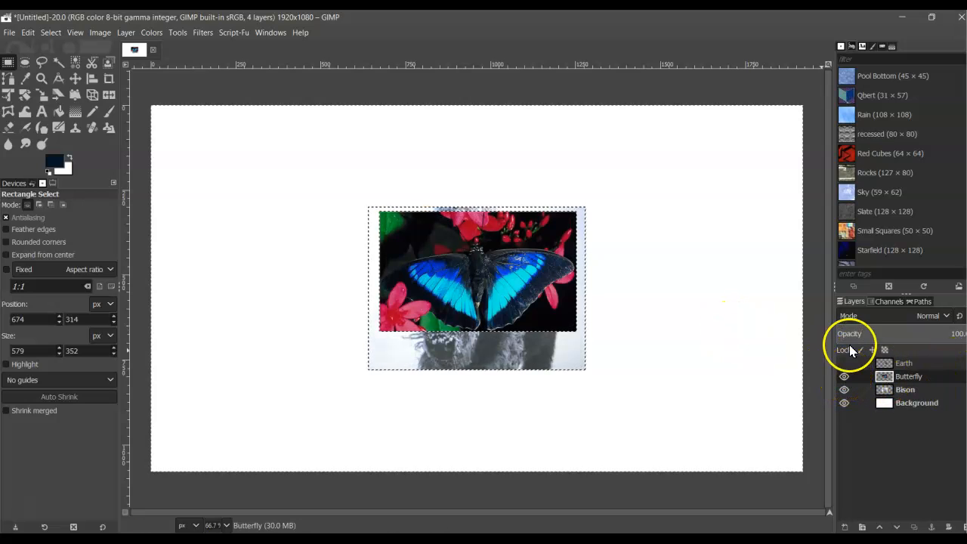
Hide the Butterfly layer and remove the current selection
click(845, 377)
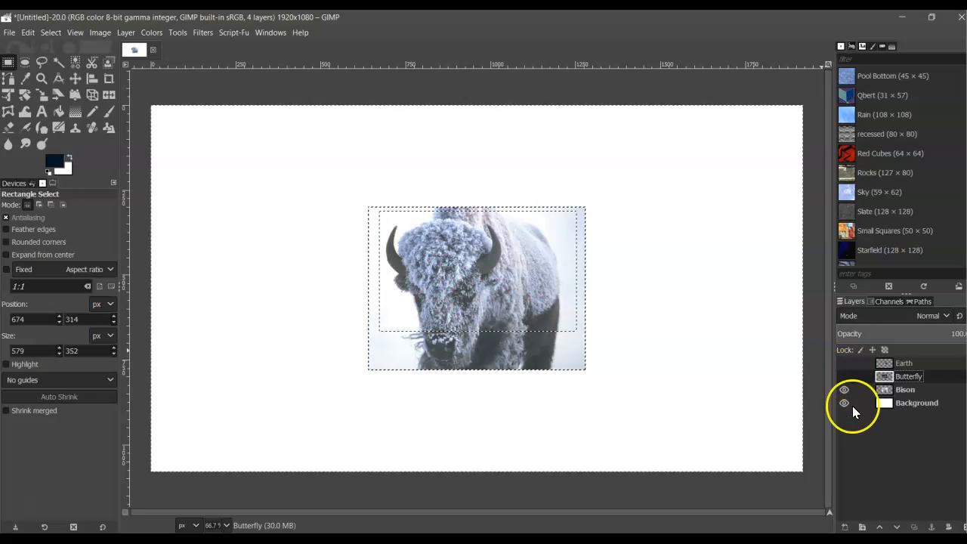
click(50, 32)
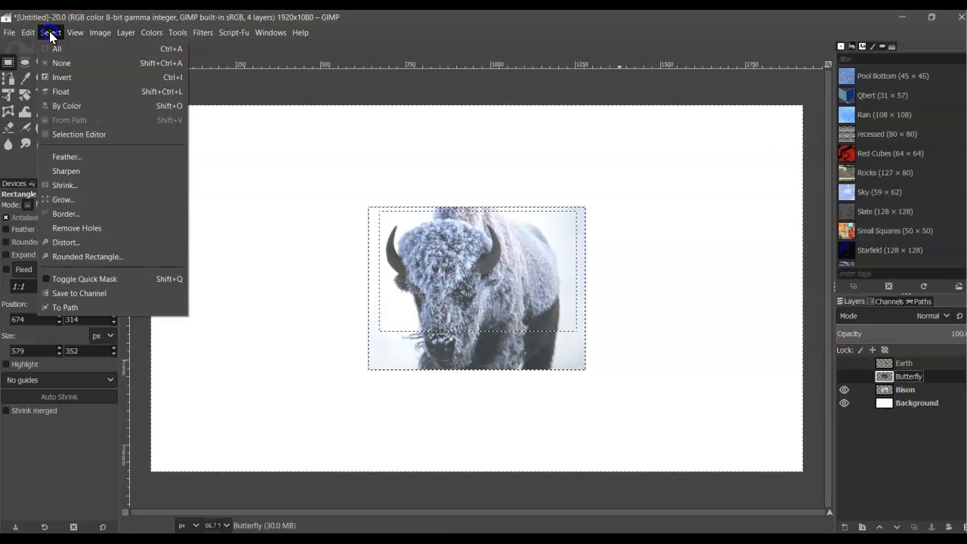
click(80, 64)
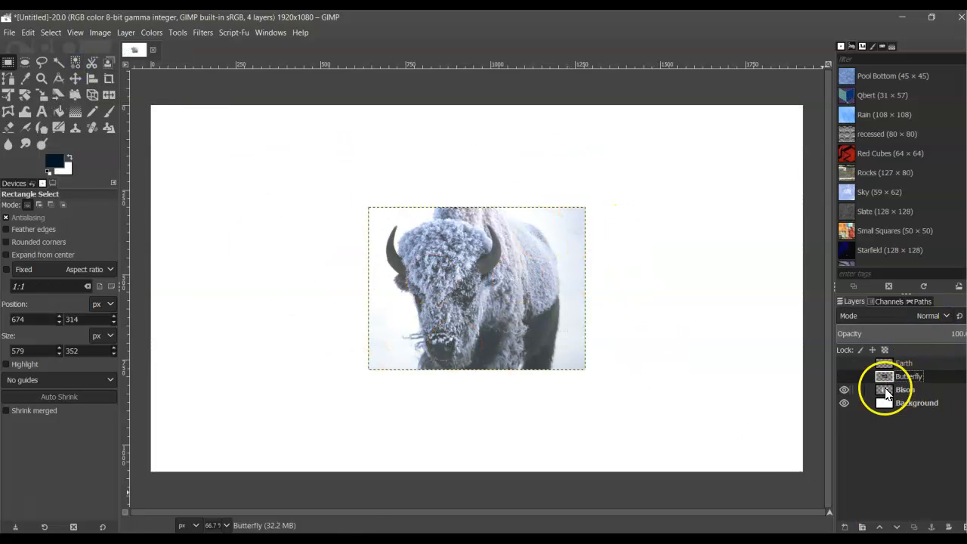
Select the Bison layer and add an alpha channel to it
click(913, 390)
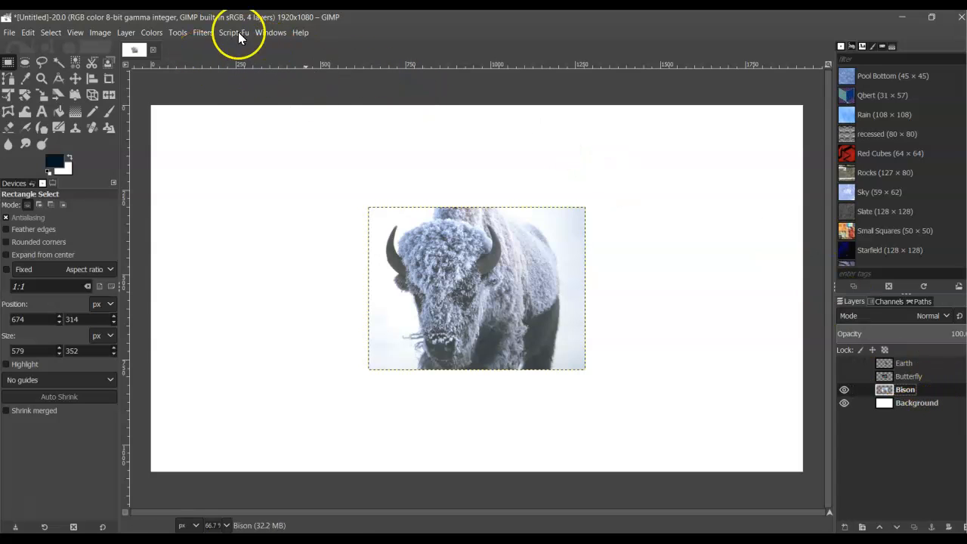
click(126, 33)
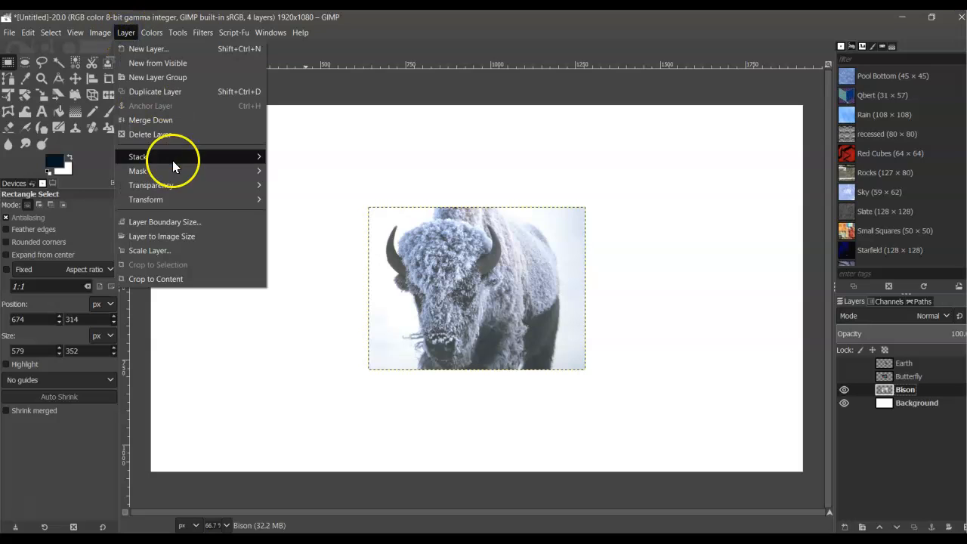
mouse_move(195, 186)
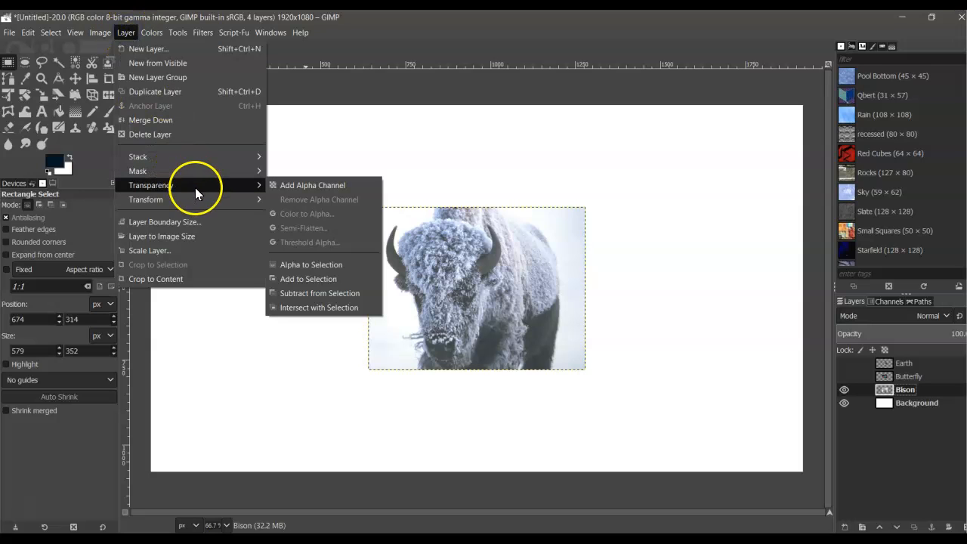
click(325, 185)
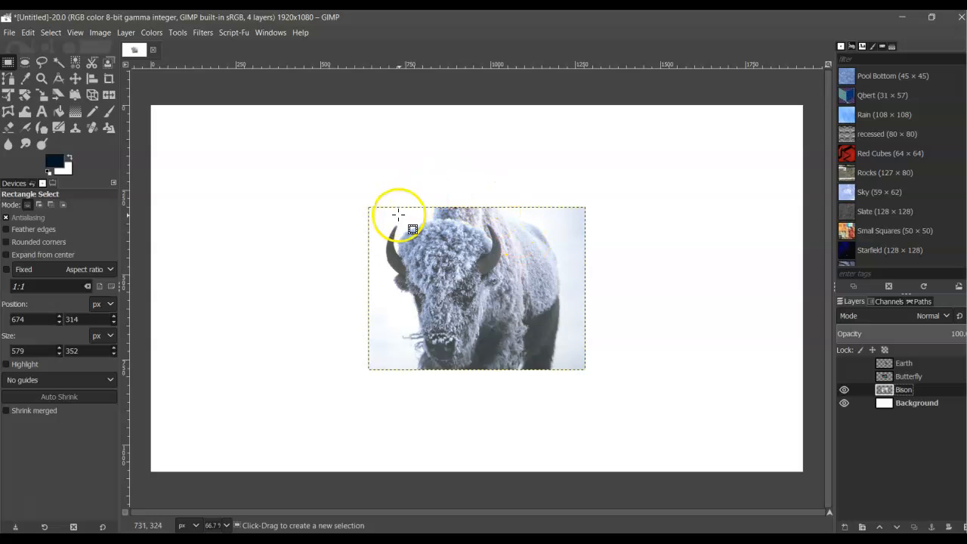
Select a rectangle of about 366 × 449 px around the bison's head and clear everything outside it on the Bison layer
drag(383, 218, 506, 371)
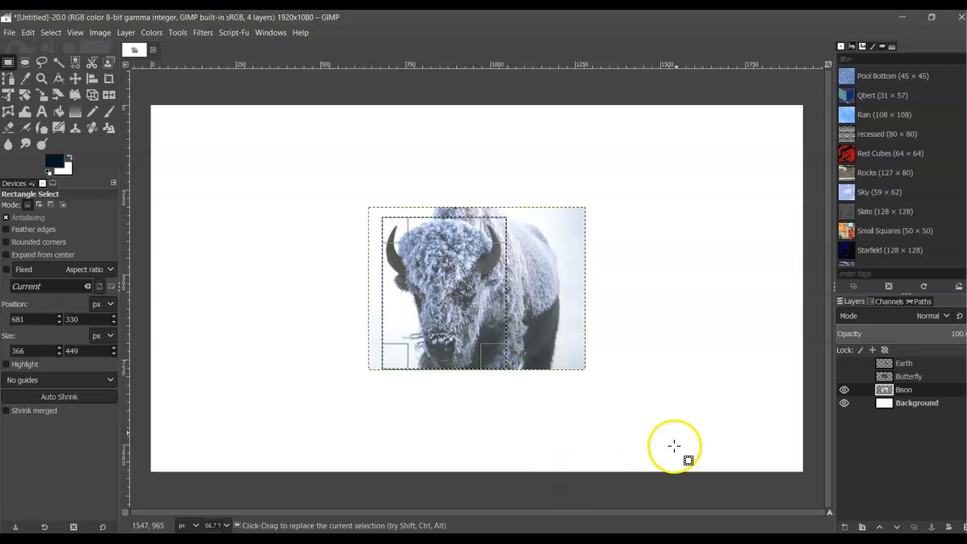
click(51, 32)
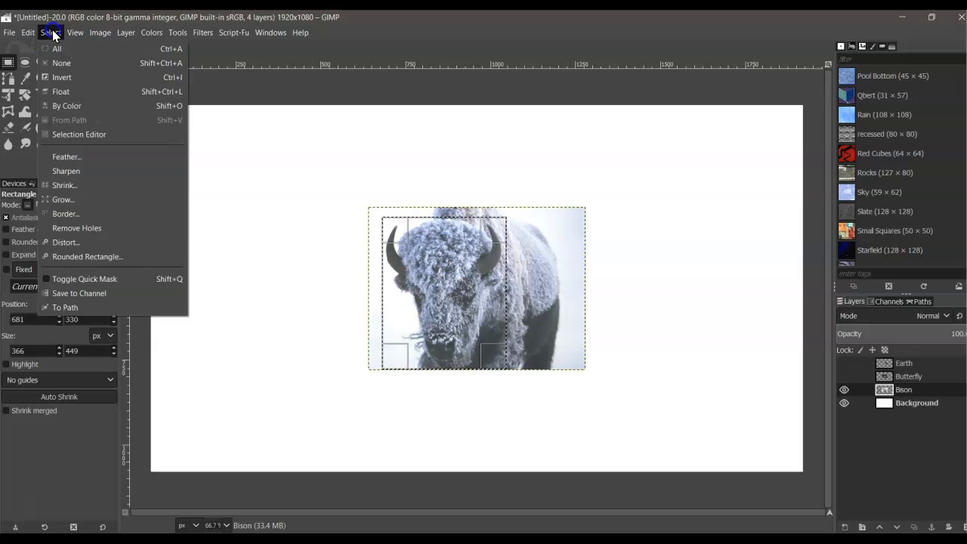
click(60, 77)
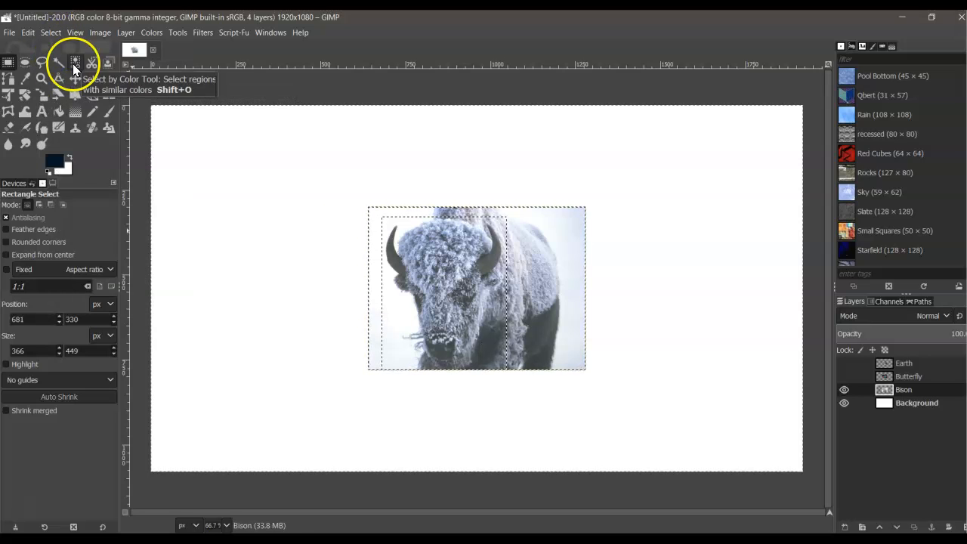
click(26, 32)
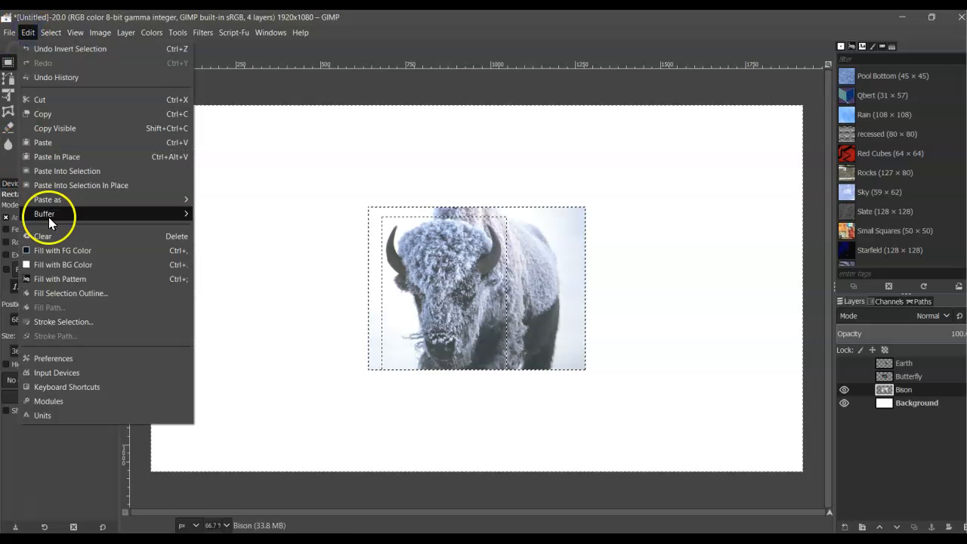
click(81, 239)
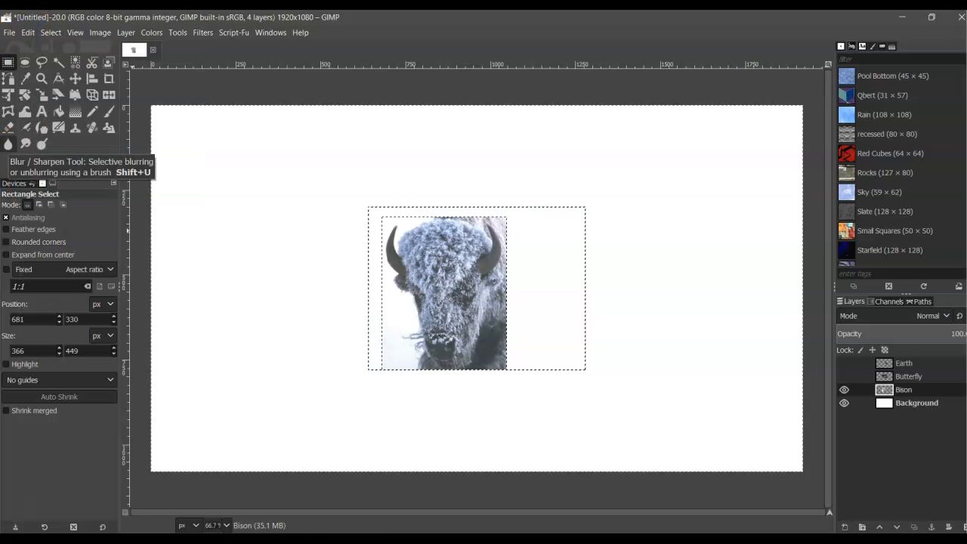
Remove the current selection and make the Butterfly and Earth layers visible again
click(50, 32)
click(72, 63)
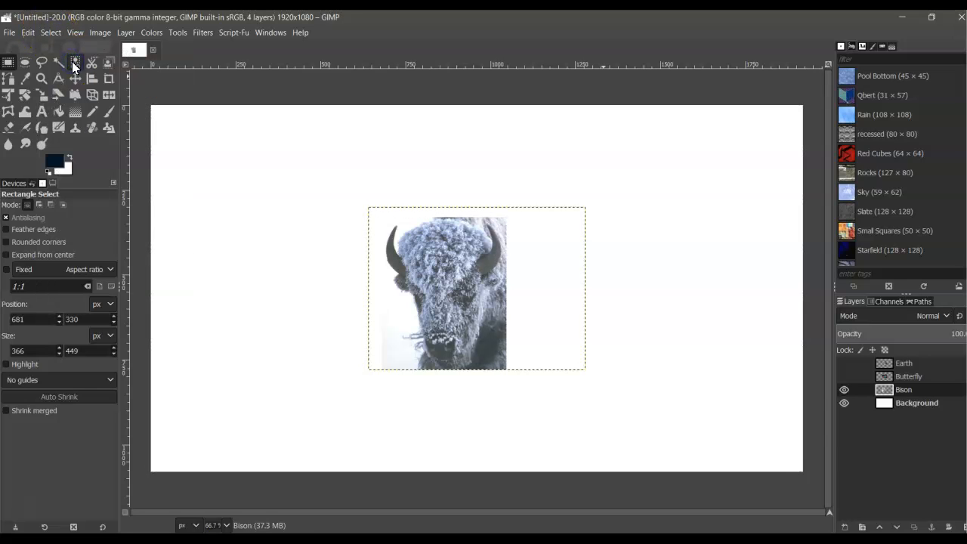
click(844, 376)
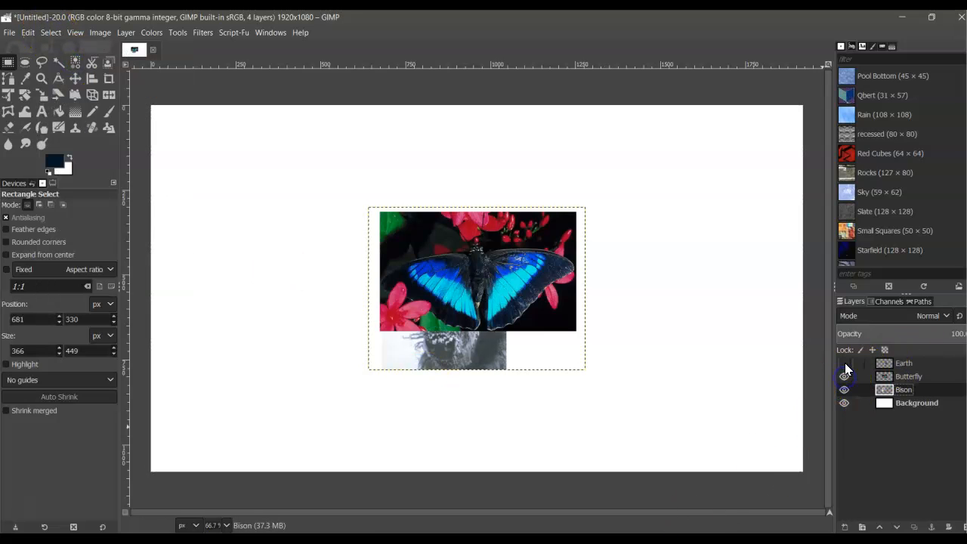
click(845, 363)
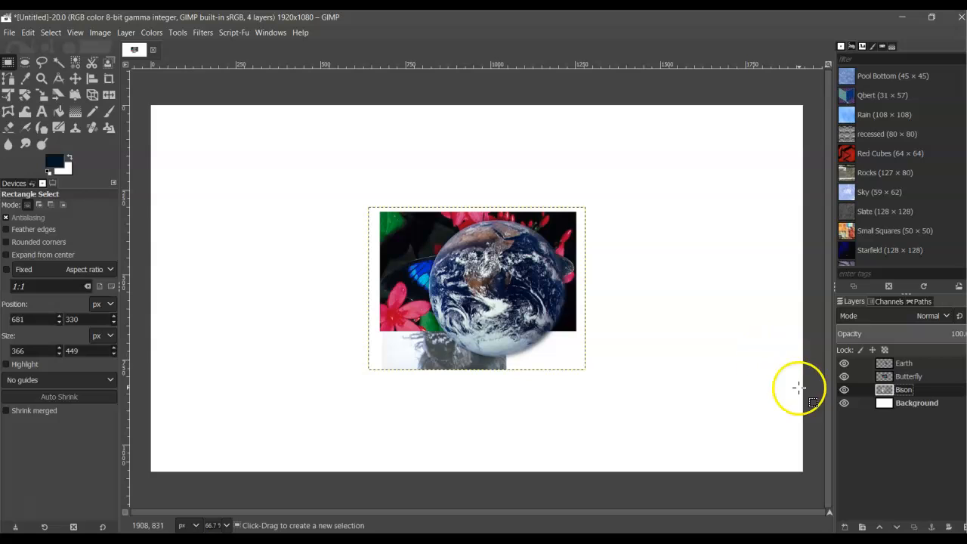
Scale the Earth layer up to about 996 × 848 px, extending it beyond its upper-right and lower-left corners
click(916, 361)
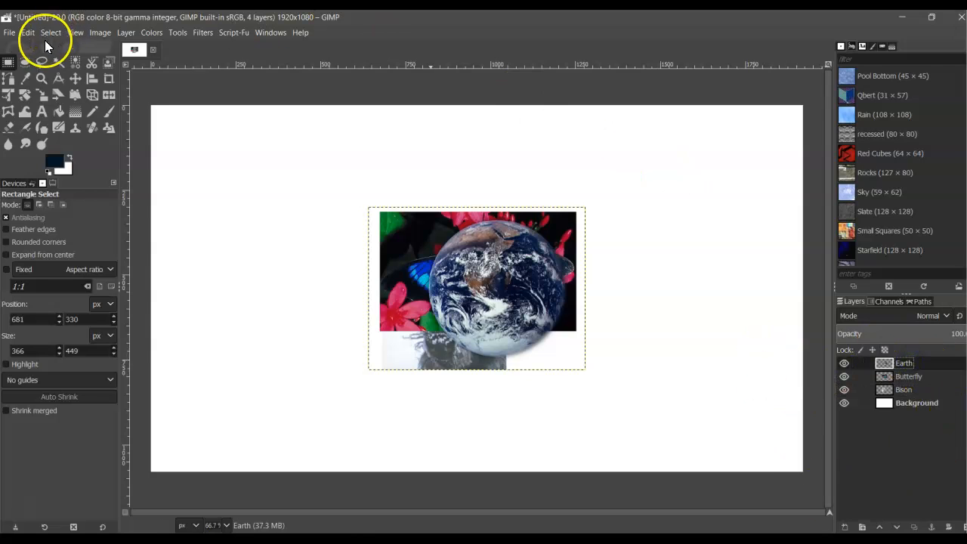
click(44, 98)
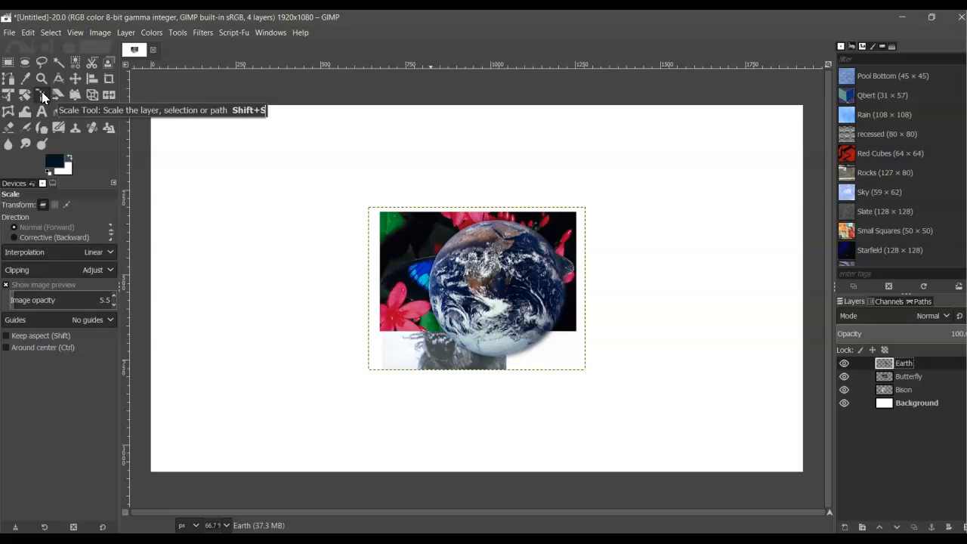
click(511, 277)
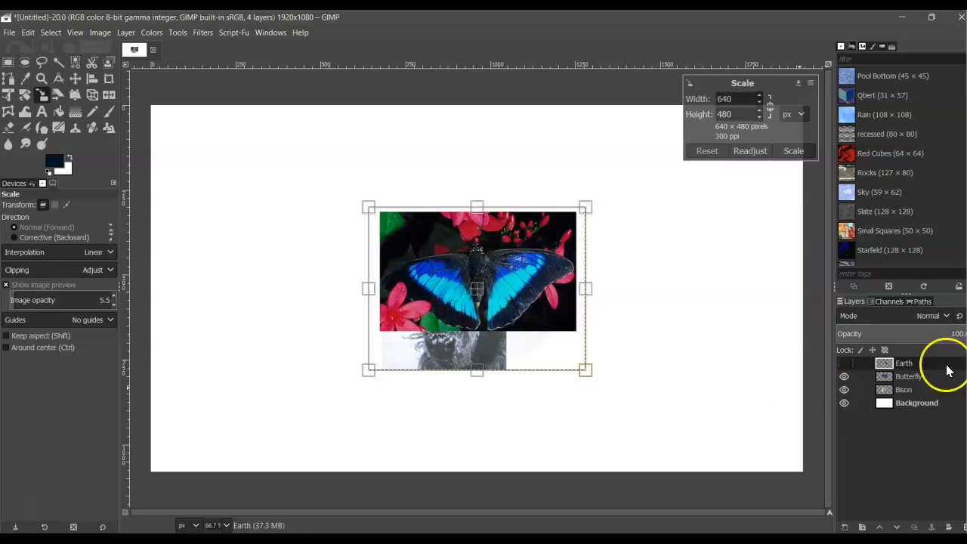
drag(588, 209, 655, 149)
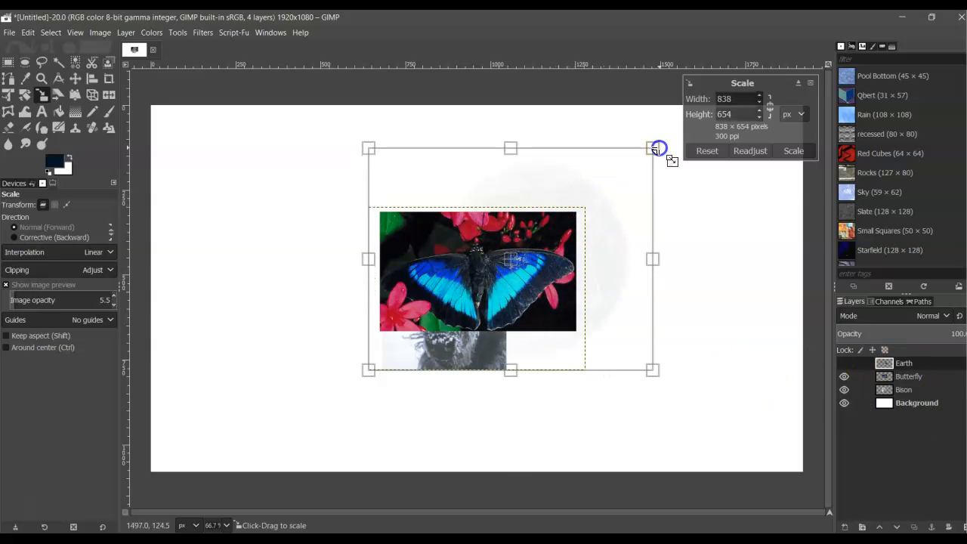
drag(369, 370, 317, 439)
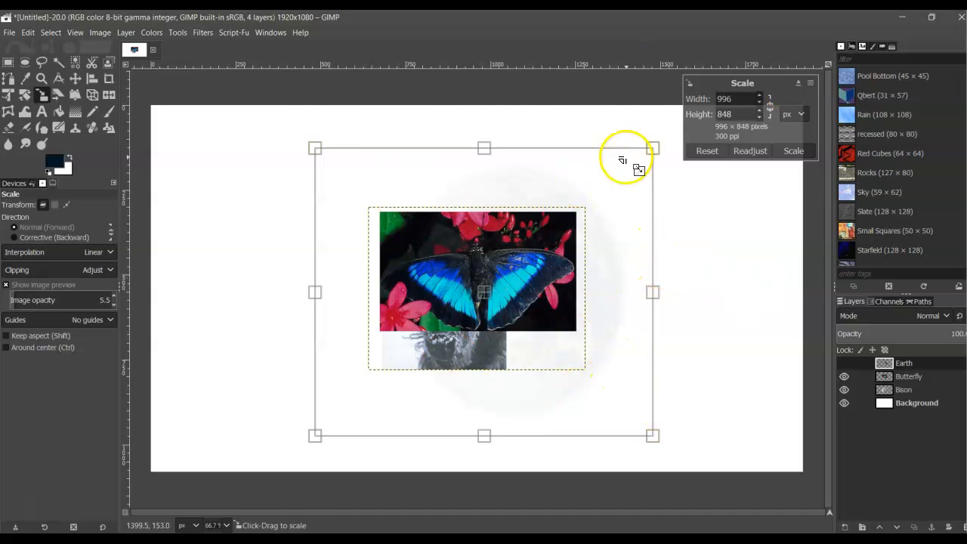
click(799, 151)
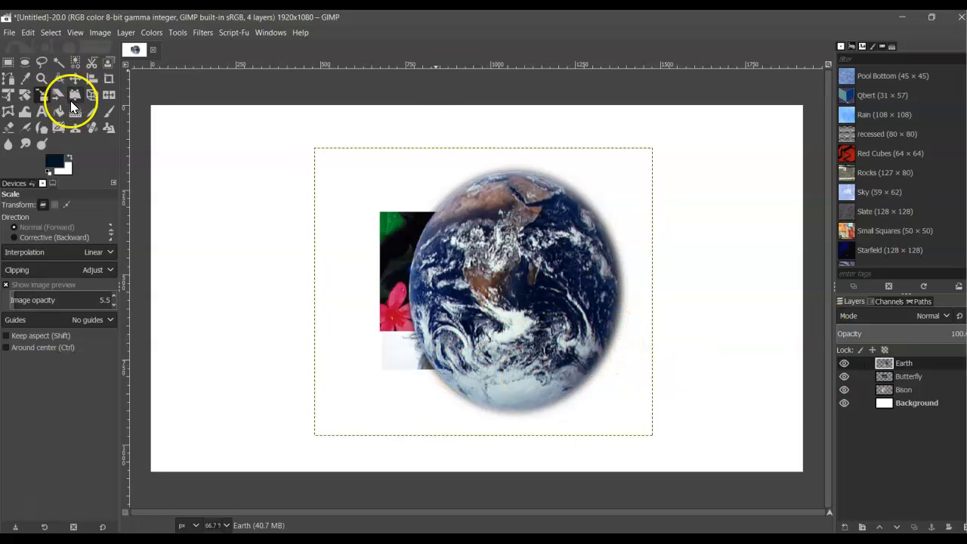
Move the Earth layer left so the globe sits near the canvas centre, and hide the layer
click(78, 80)
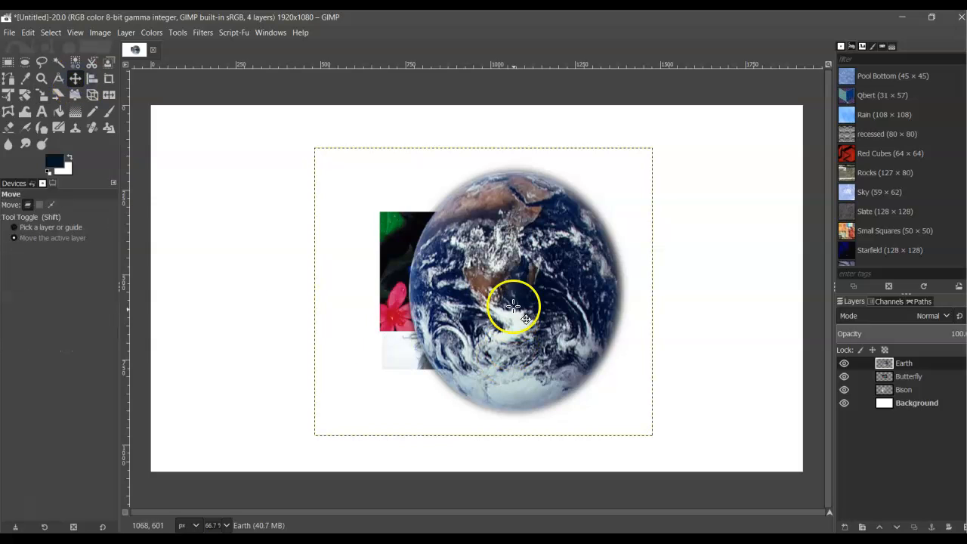
drag(499, 271, 458, 266)
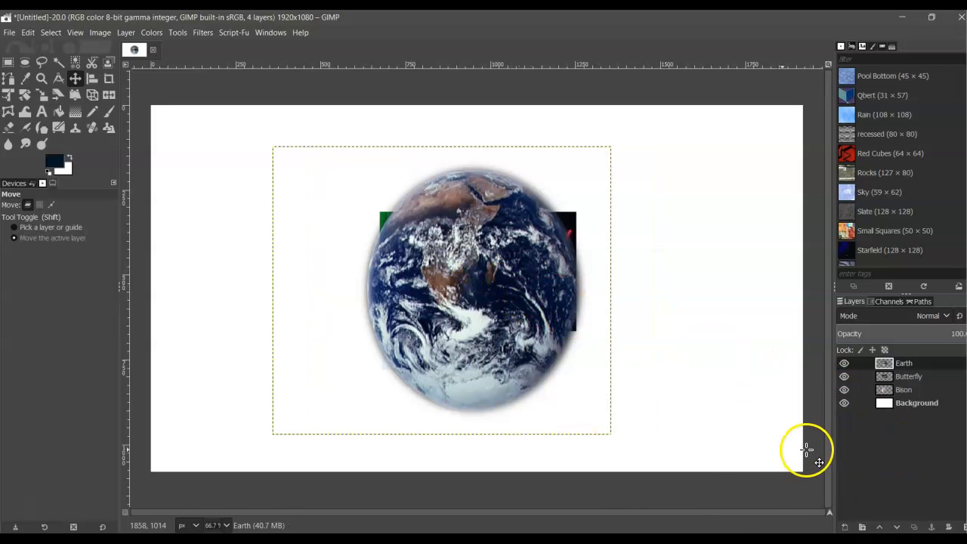
click(845, 364)
Scale the Butterfly layer up to about 828 × 609 px, extending it from its upper-right corner
click(910, 379)
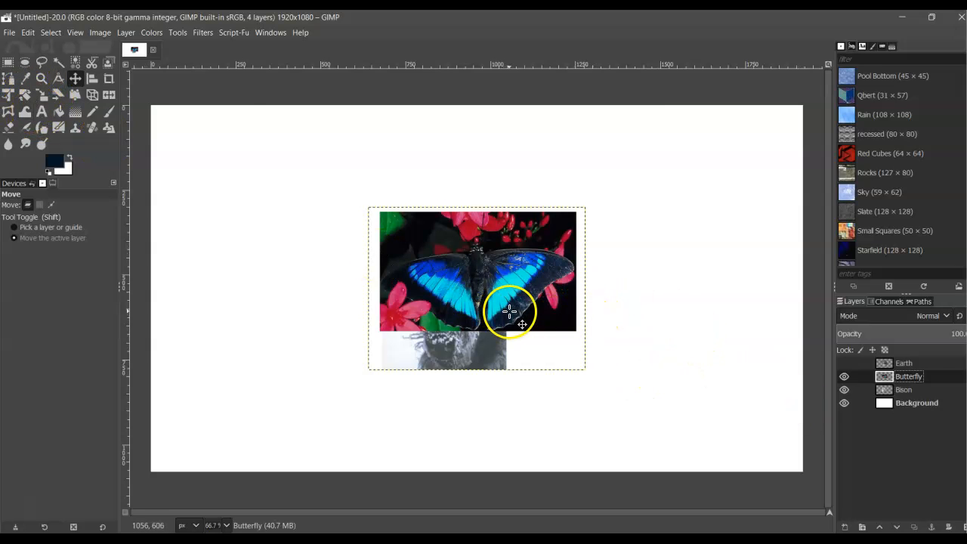
click(41, 95)
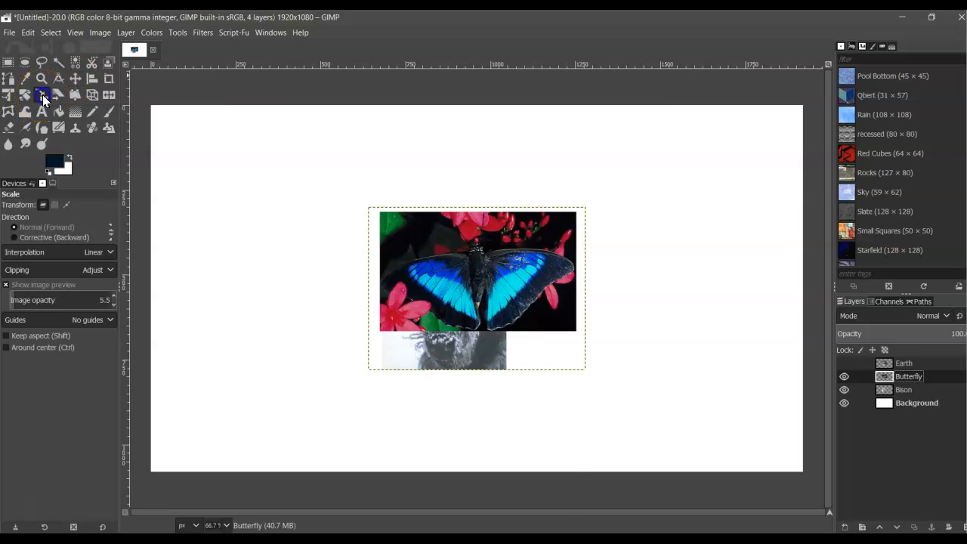
click(502, 278)
drag(588, 210, 650, 163)
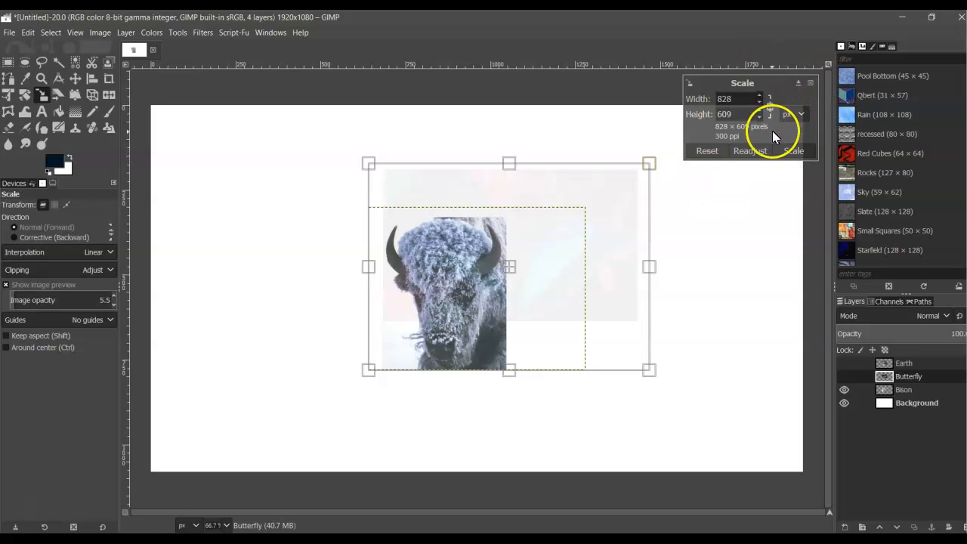
click(793, 151)
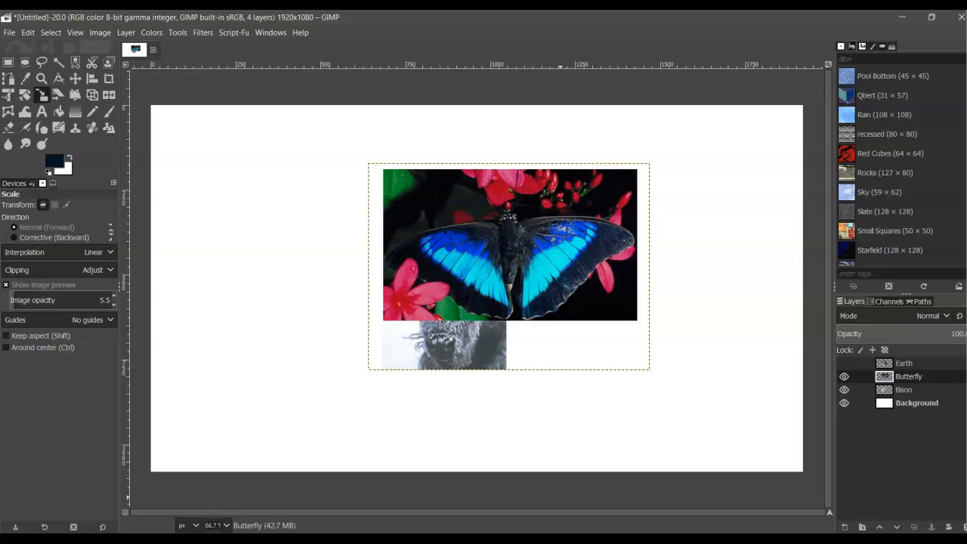
Rotate the Butterfly layer counterclockwise about its centre by about 21.86 degrees (angle -21.86)
click(25, 96)
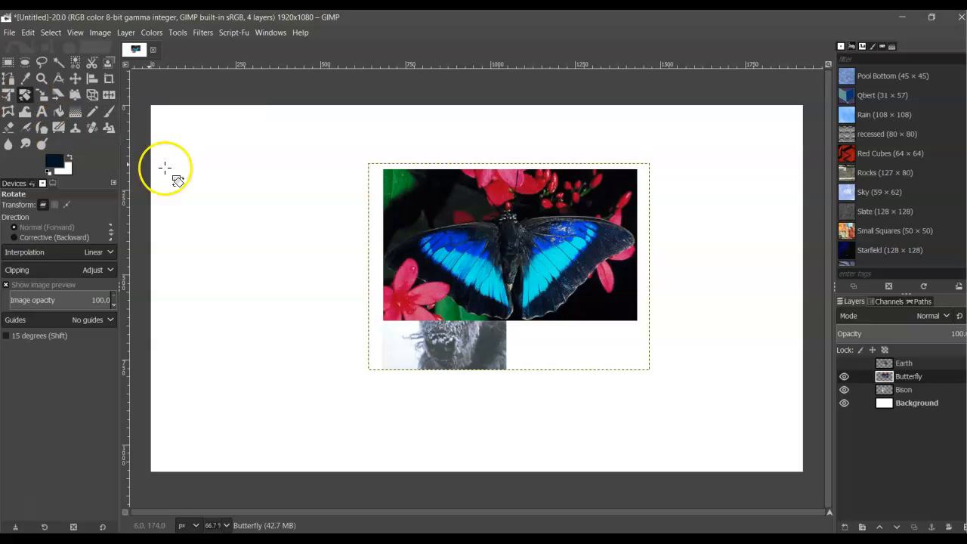
click(590, 234)
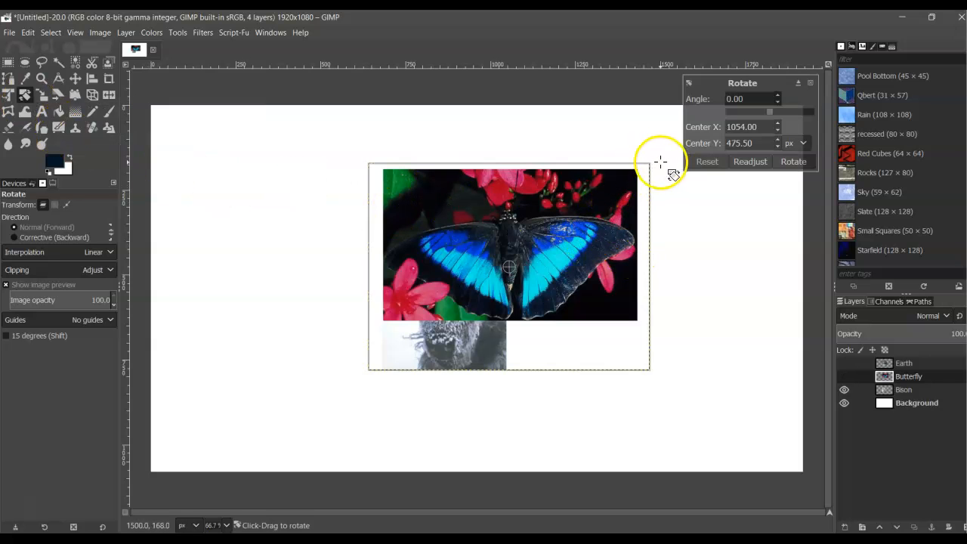
drag(651, 162, 529, 384)
drag(682, 198, 625, 85)
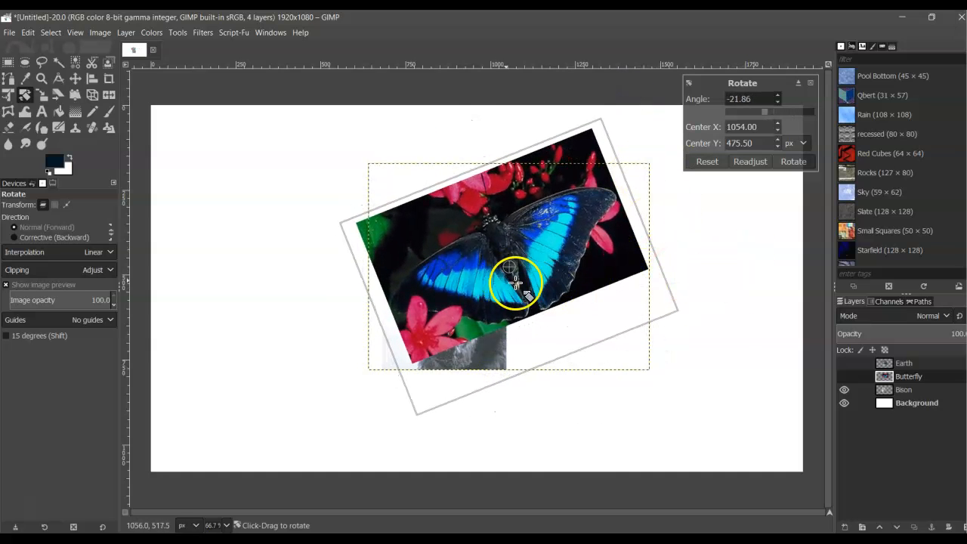
click(793, 162)
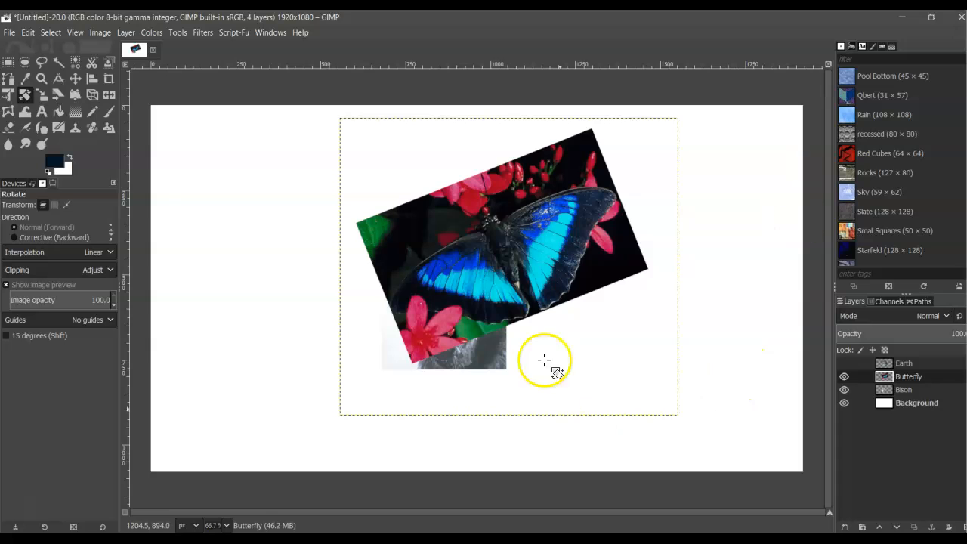
Move the rotated Butterfly layer to the right side of the canvas, beside the bison
click(74, 78)
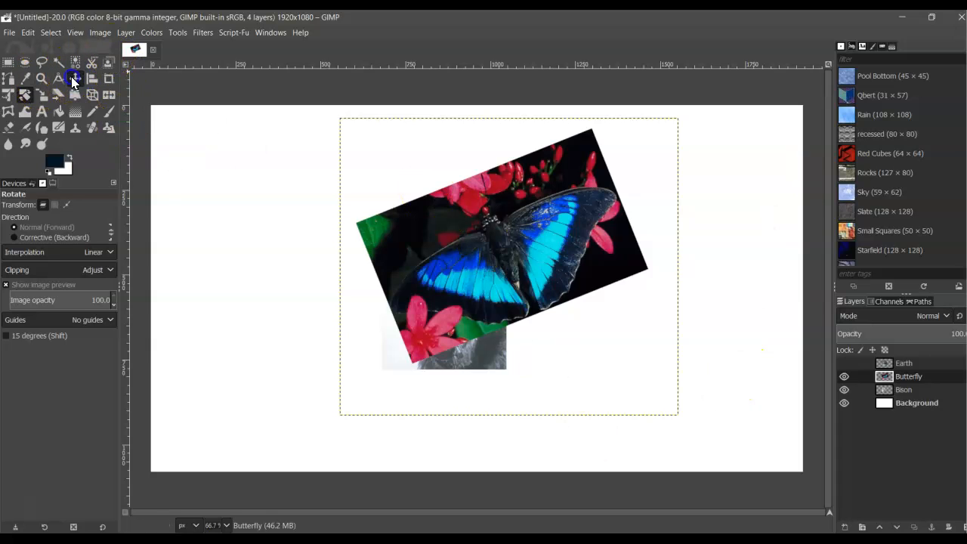
drag(499, 233, 645, 264)
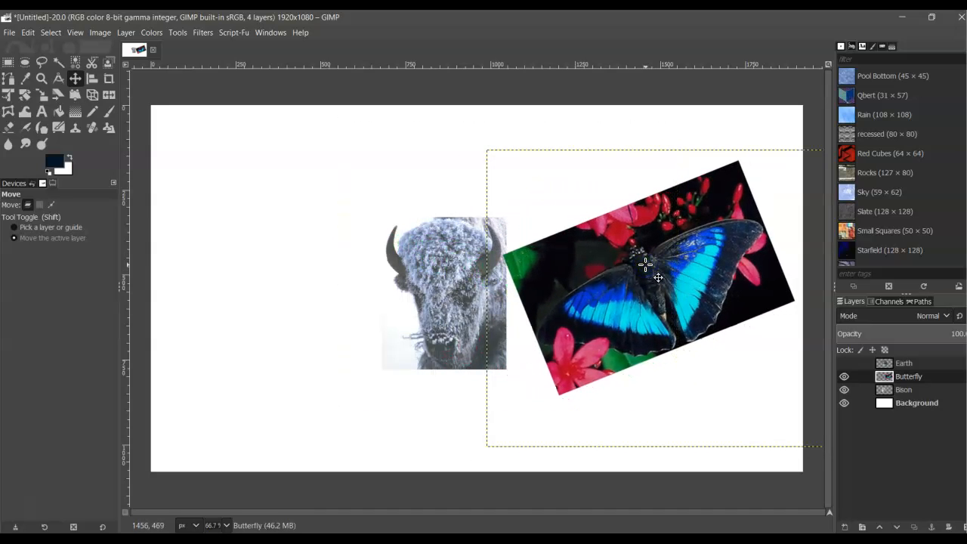
click(645, 265)
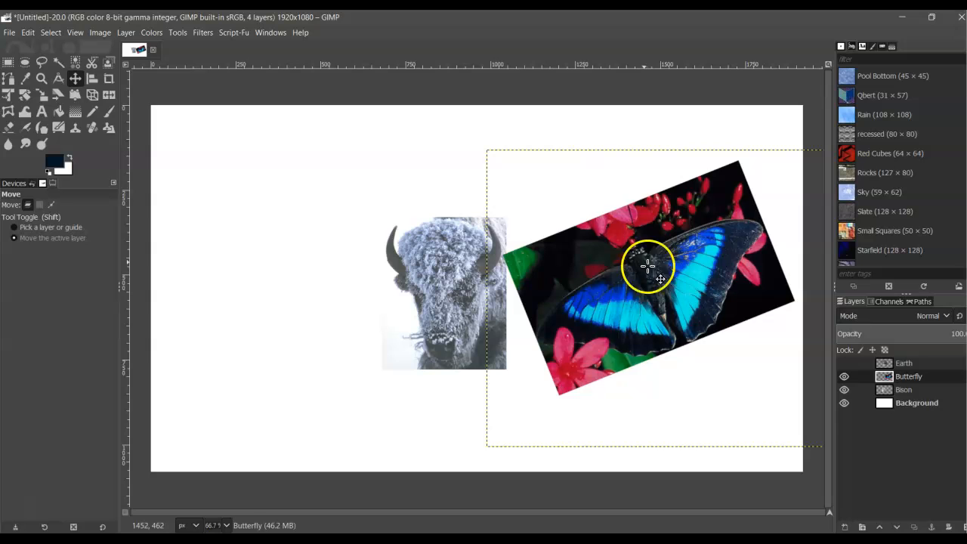
Show the Earth layer and place the Butterfly layer above it in the layer stack
click(844, 364)
click(845, 365)
click(845, 366)
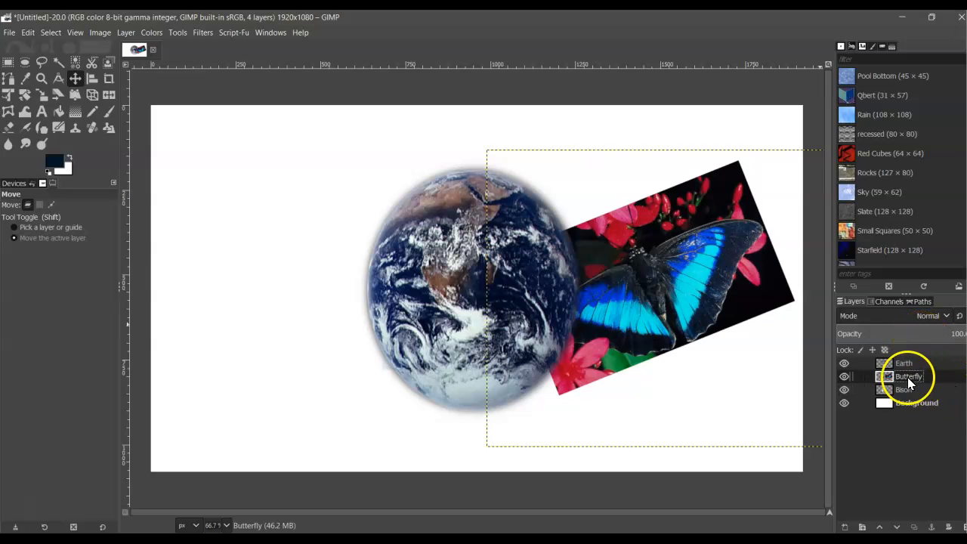
drag(908, 375, 910, 364)
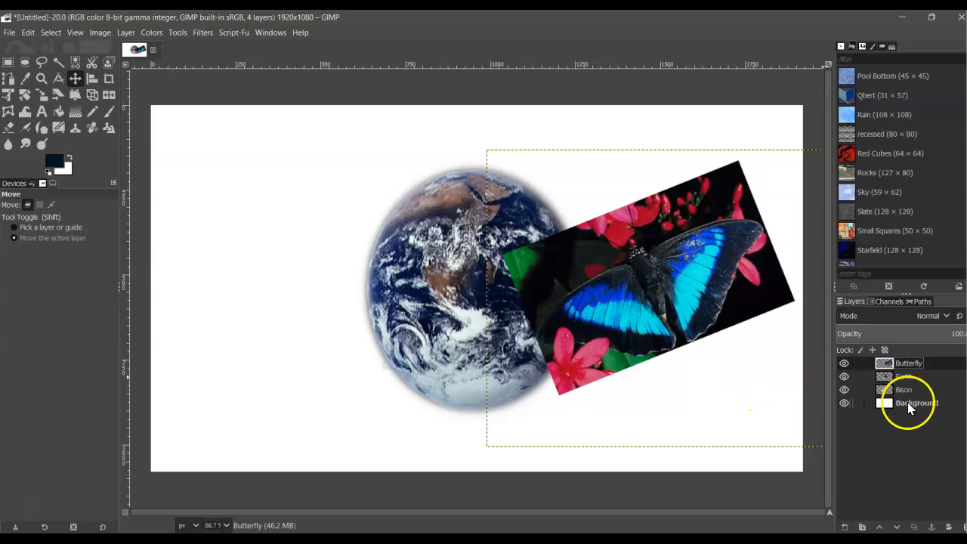
Hide the Butterfly and Earth layers and make Bison the active layer
click(845, 364)
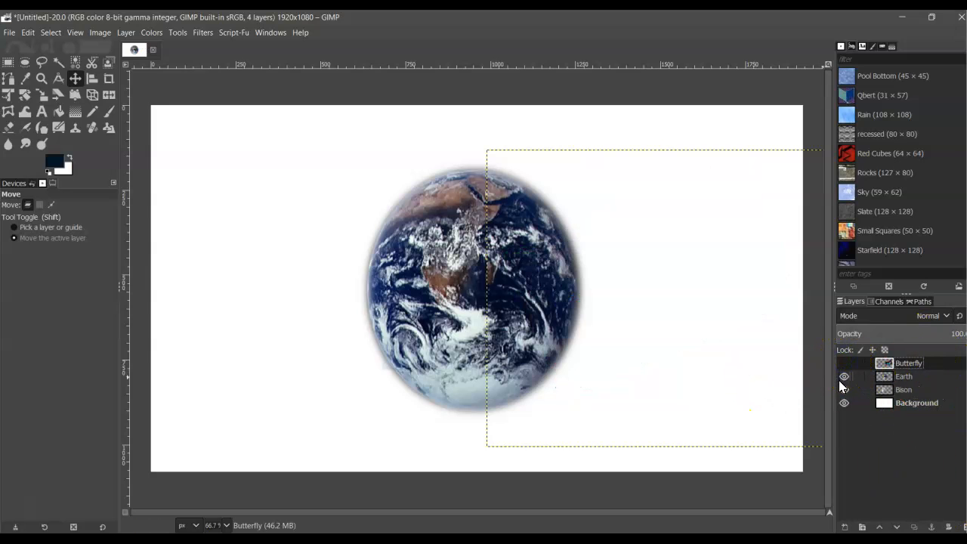
click(844, 377)
click(908, 389)
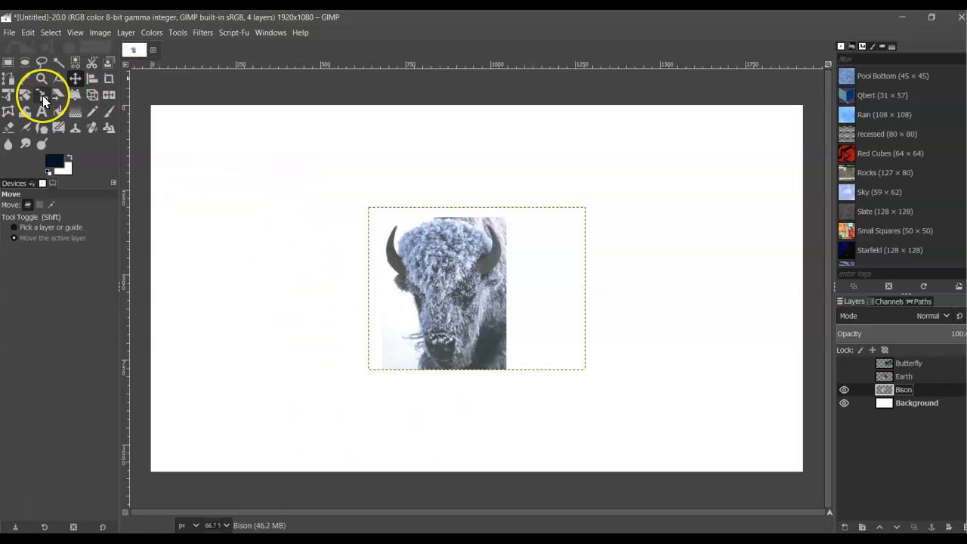
Scale the Bison layer up to about 810 × 687 px from its upper-left corner
drag(432, 320, 432, 320)
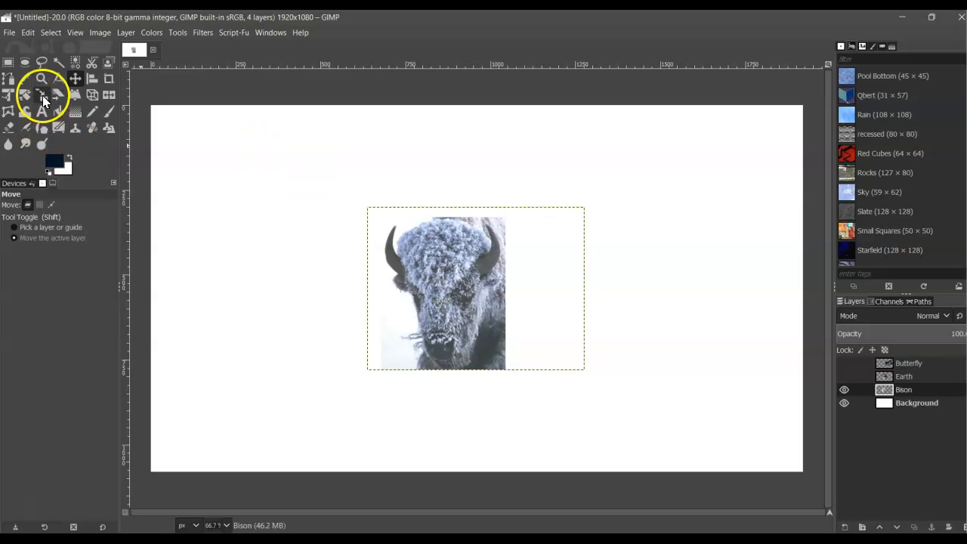
click(43, 98)
click(476, 313)
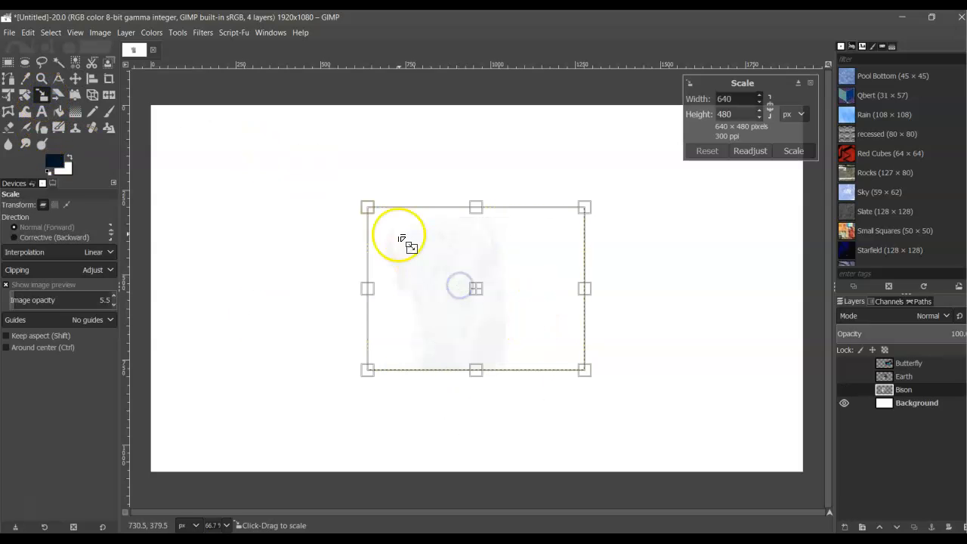
drag(368, 207, 308, 134)
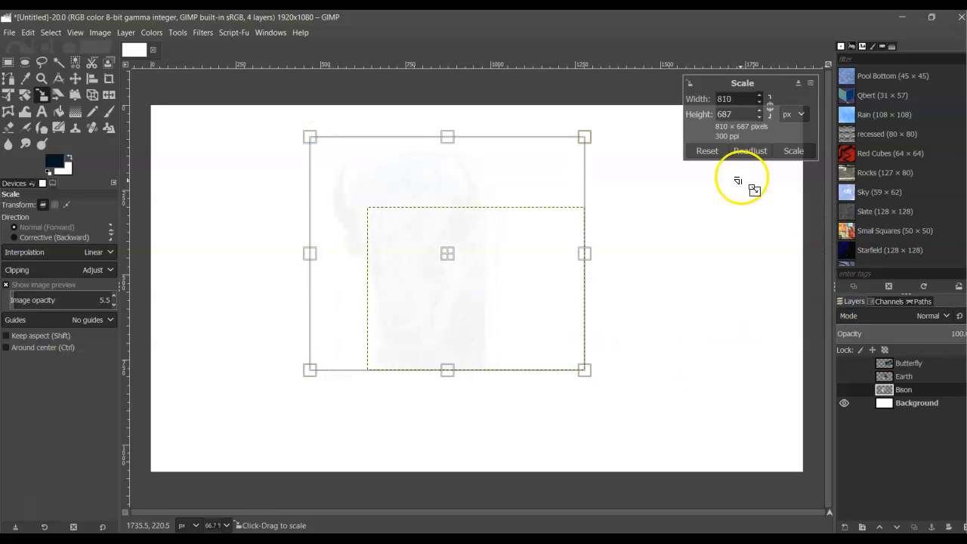
click(791, 152)
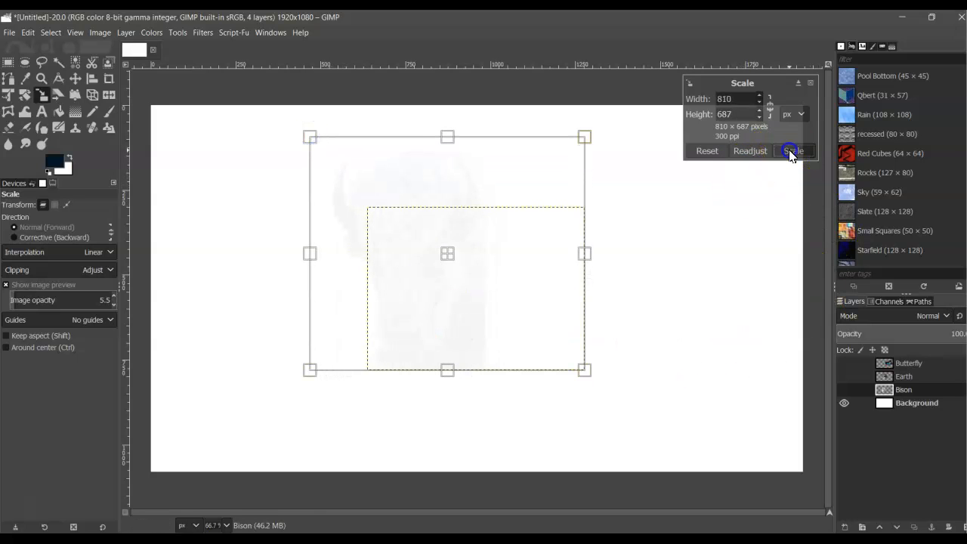
Rotate the Bison layer counterclockwise about its centre by about 22.93 degrees (angle -22.93)
click(26, 95)
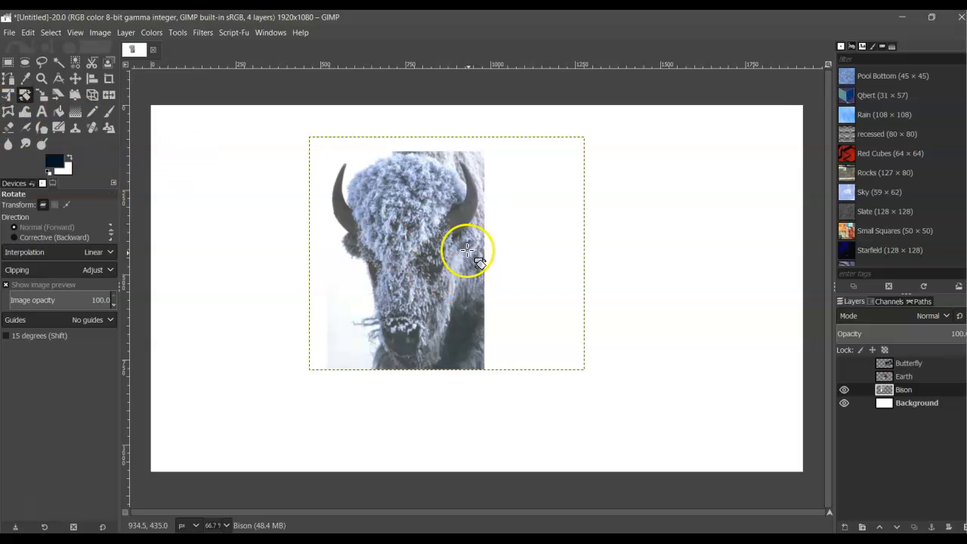
click(435, 248)
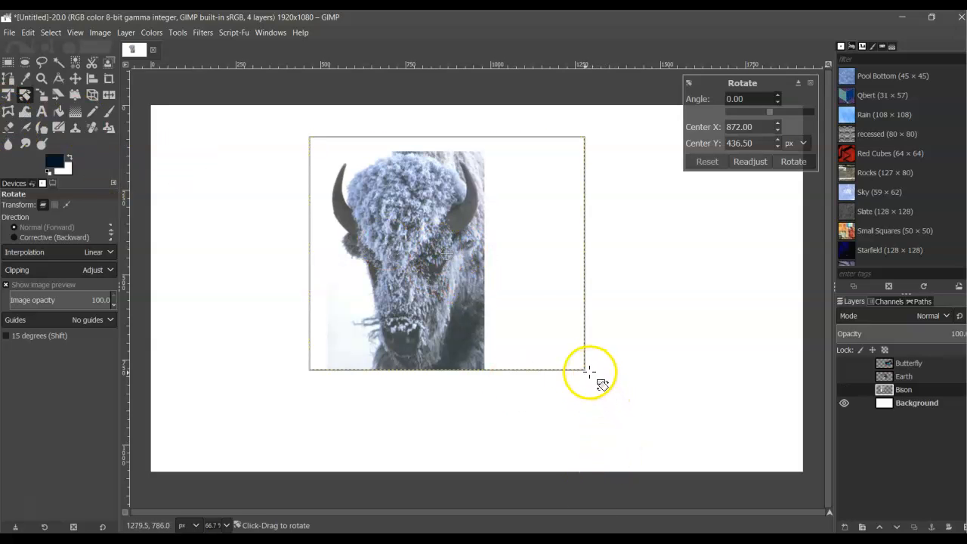
drag(586, 370, 600, 303)
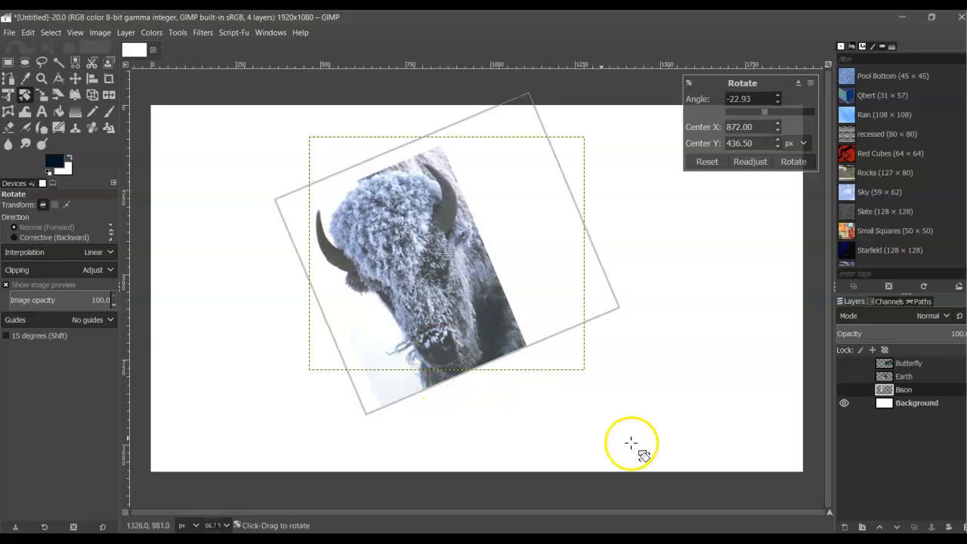
click(795, 163)
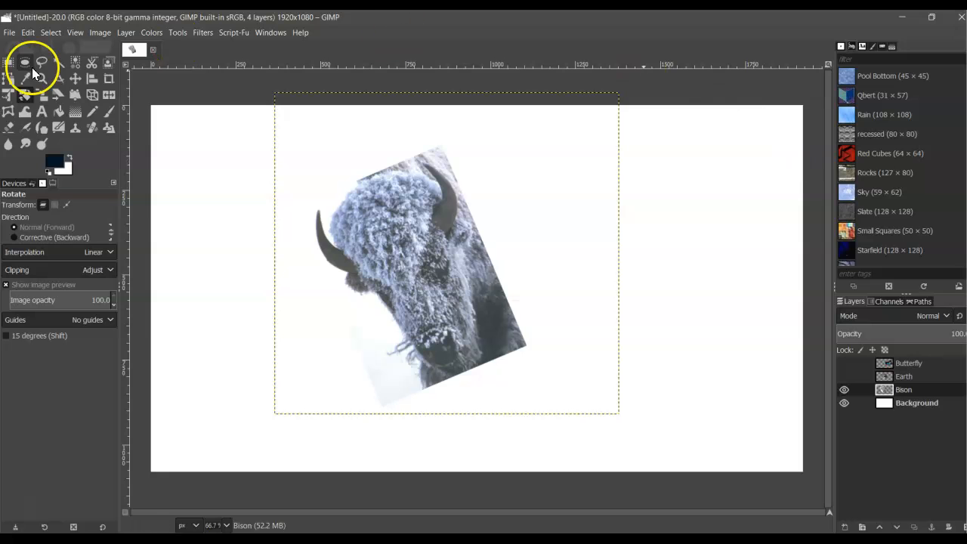
Move the Bison layer about 446 px left and 94 px up, and show the Earth and Butterfly layers
click(74, 77)
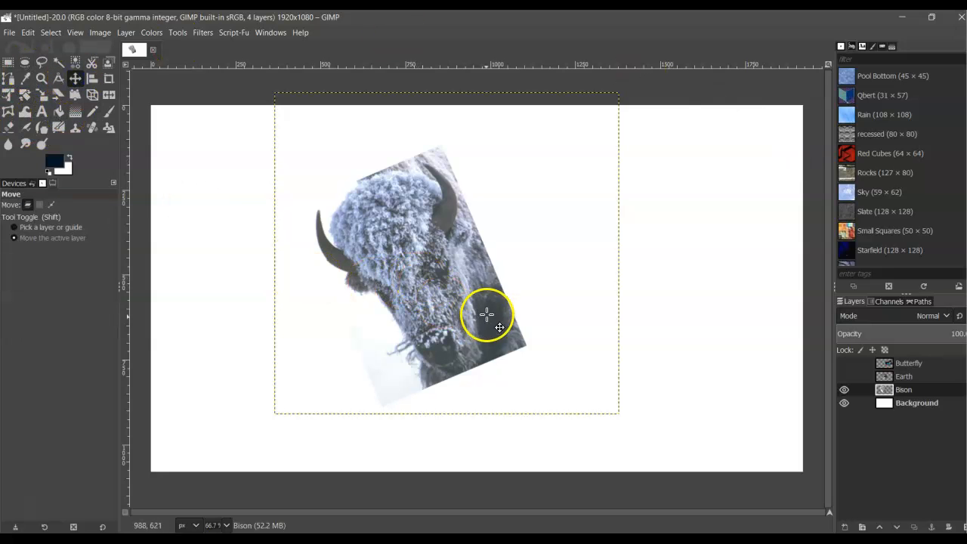
drag(446, 295, 296, 261)
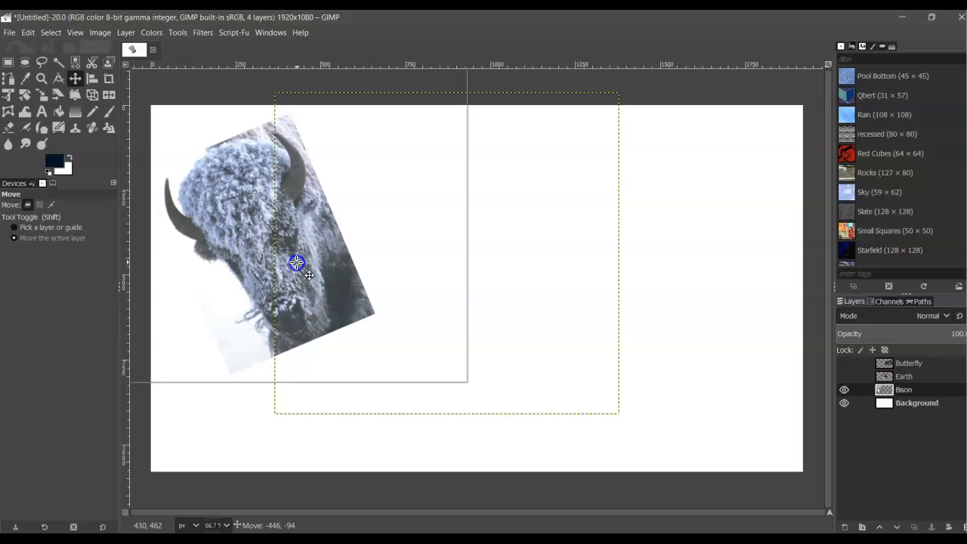
click(844, 377)
click(843, 364)
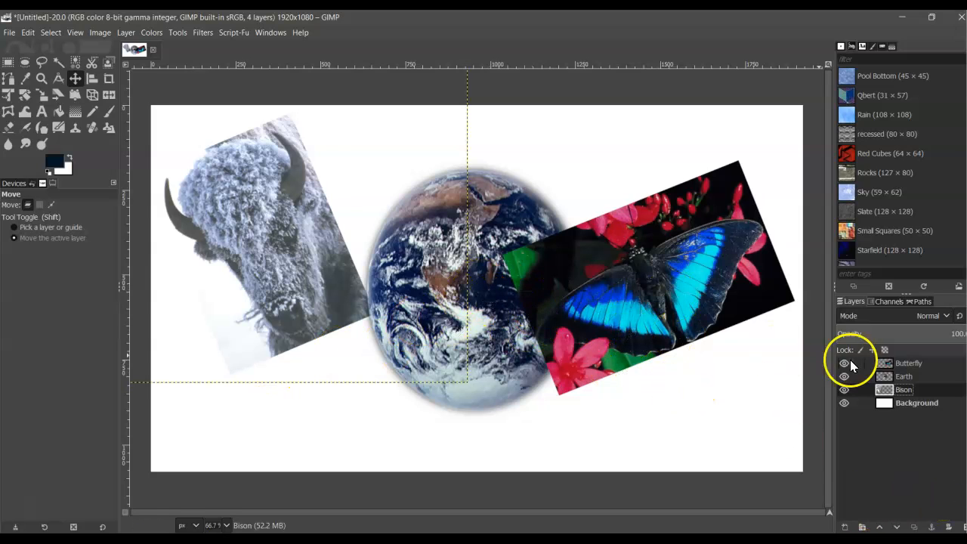
Reorder the layers as Bison, Butterfly, Earth from the top, and move the bison right and down so it overlaps the Earth
drag(911, 376, 912, 360)
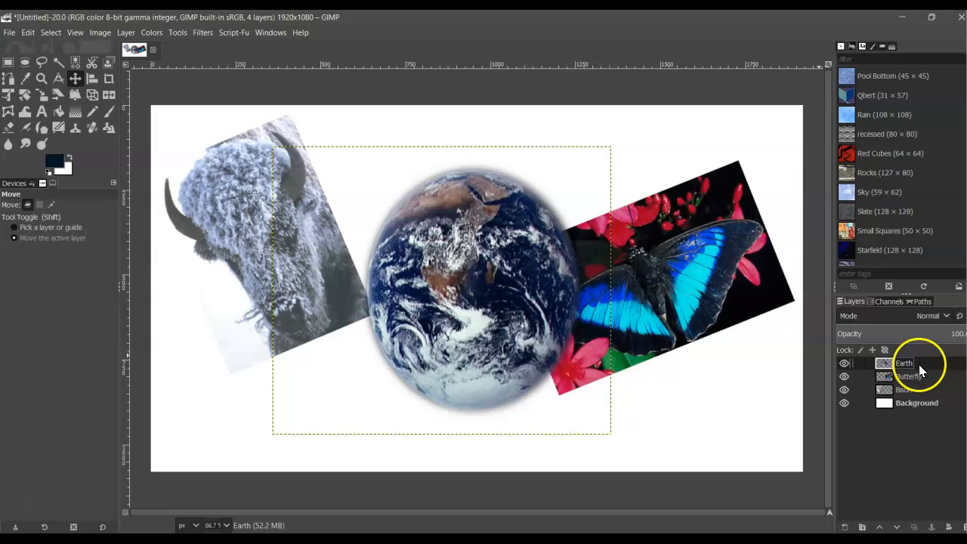
mouse_move(913, 375)
mouse_down()
mouse_move(913, 360)
mouse_move(900, 389)
mouse_move(914, 398)
mouse_move(905, 363)
mouse_up()
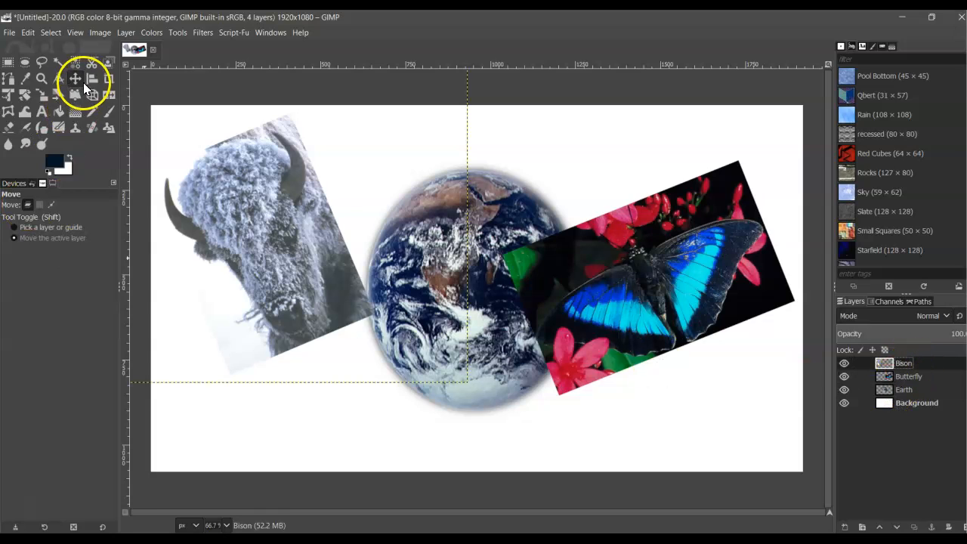
drag(316, 266, 337, 287)
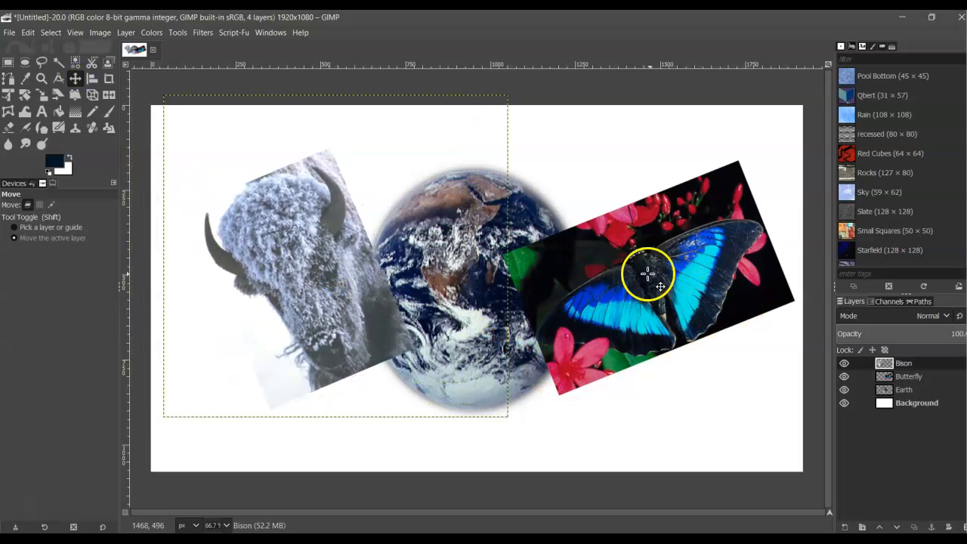
Move the Butterfly layer down to the canvas's lower right, and move the Bison layer up toward the upper left
click(935, 380)
drag(635, 266, 635, 326)
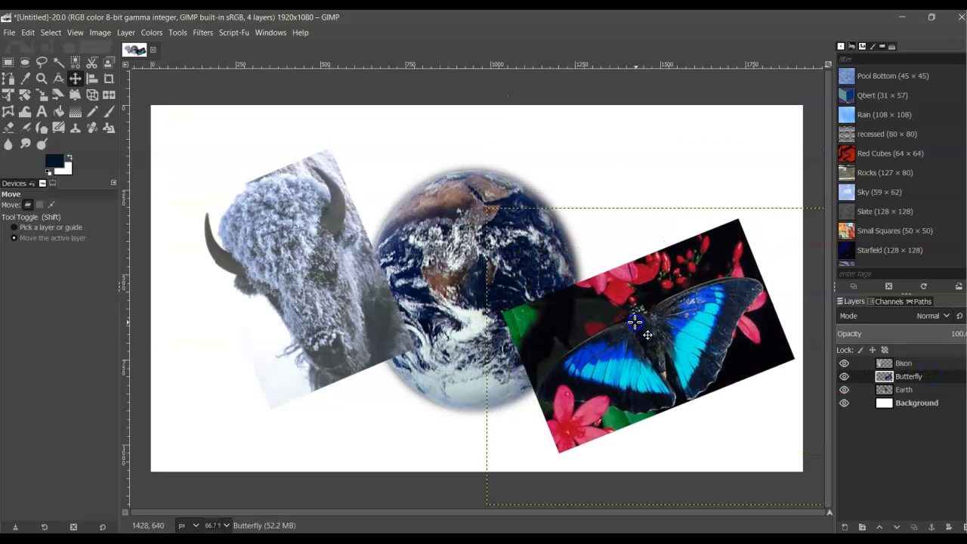
click(900, 362)
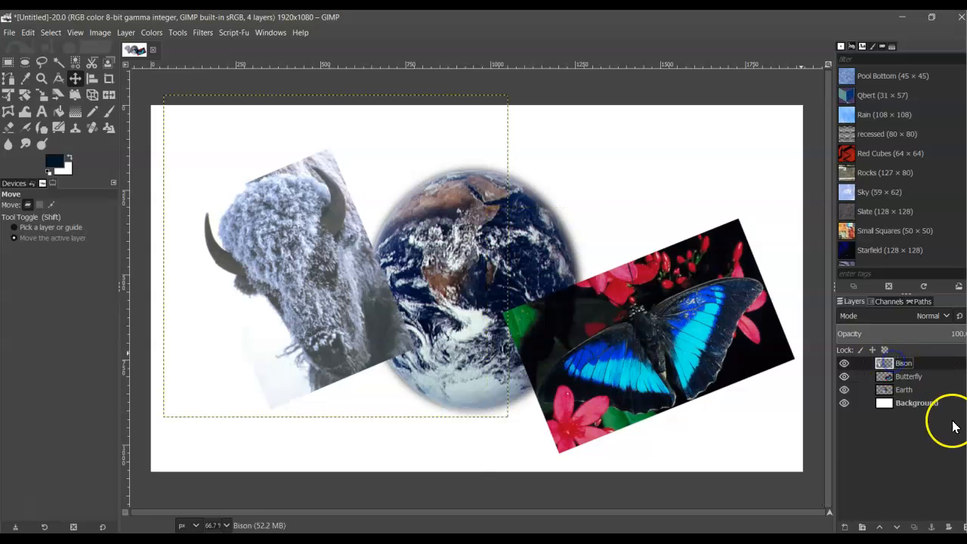
drag(283, 264, 287, 230)
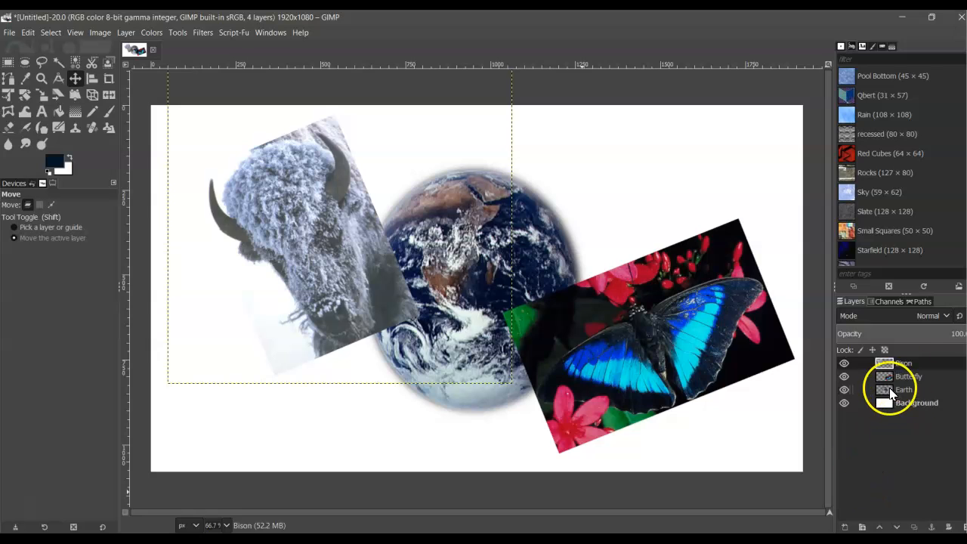
Restack the layers so Earth is on top, followed by Bison and Butterfly above the Background
drag(914, 382, 917, 403)
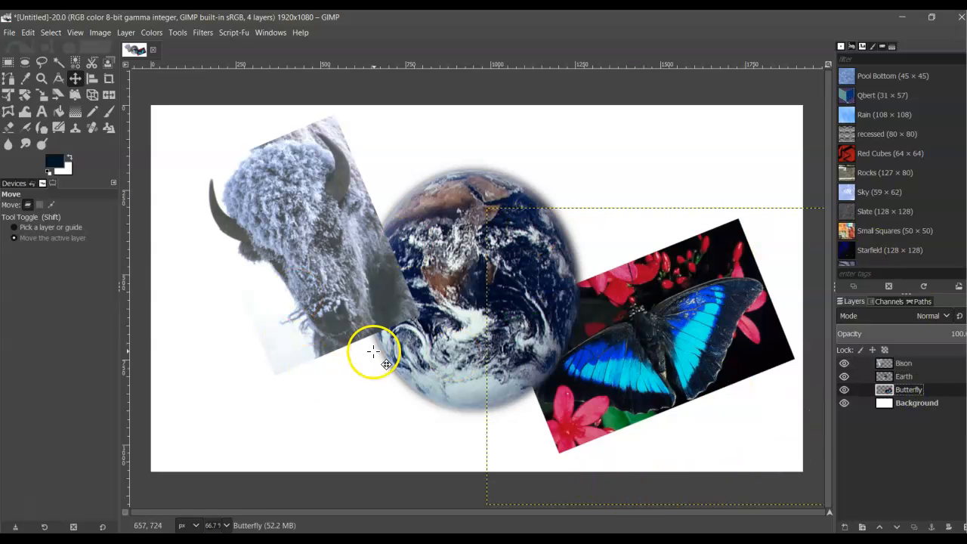
mouse_move(919, 365)
mouse_down()
mouse_move(931, 394)
mouse_move(919, 381)
mouse_up()
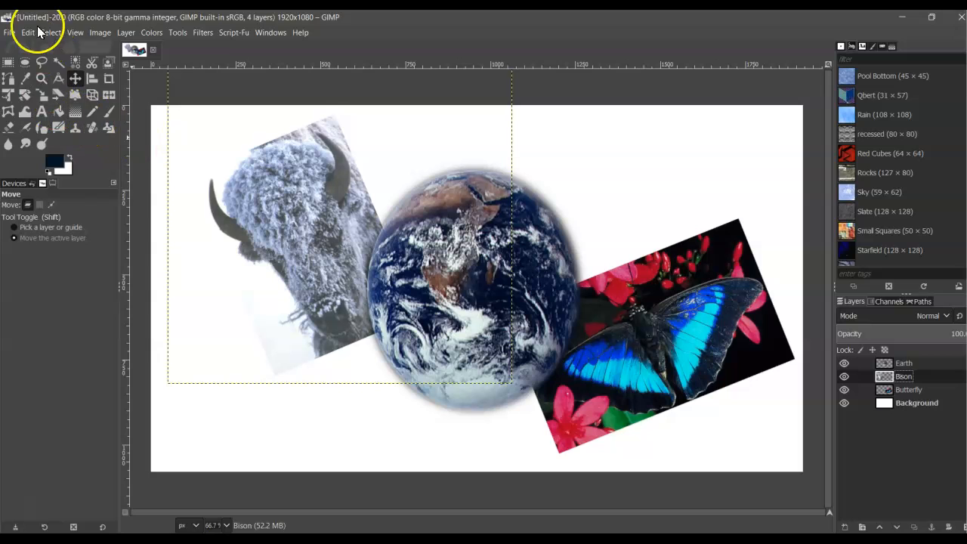
Save the composite over the existing MyCollage XCF file in the Unit_8 folder, replacing its contents
click(9, 33)
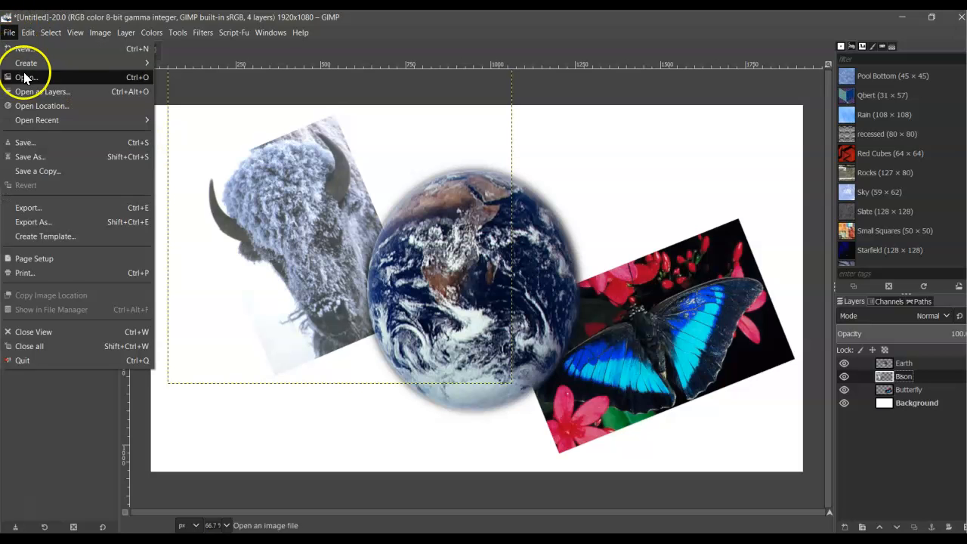
click(65, 155)
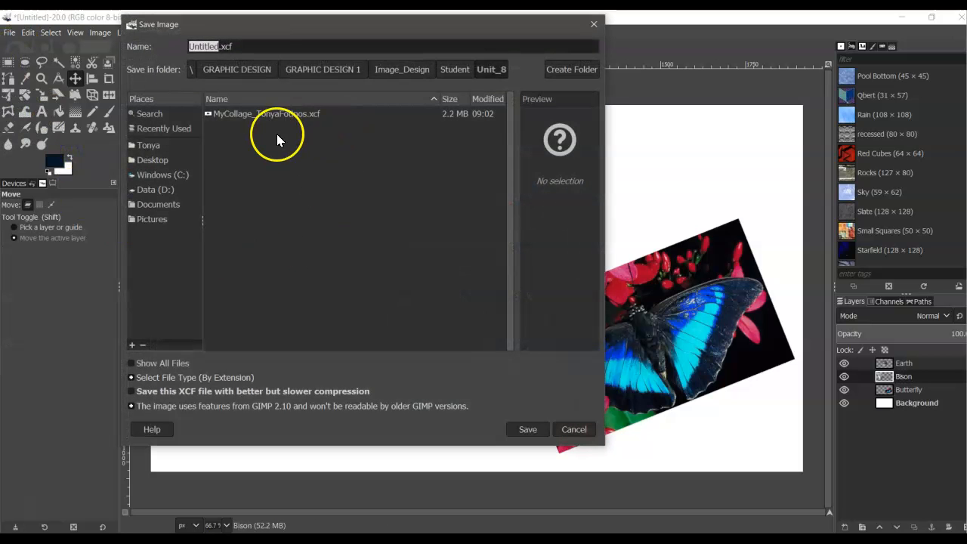
click(273, 119)
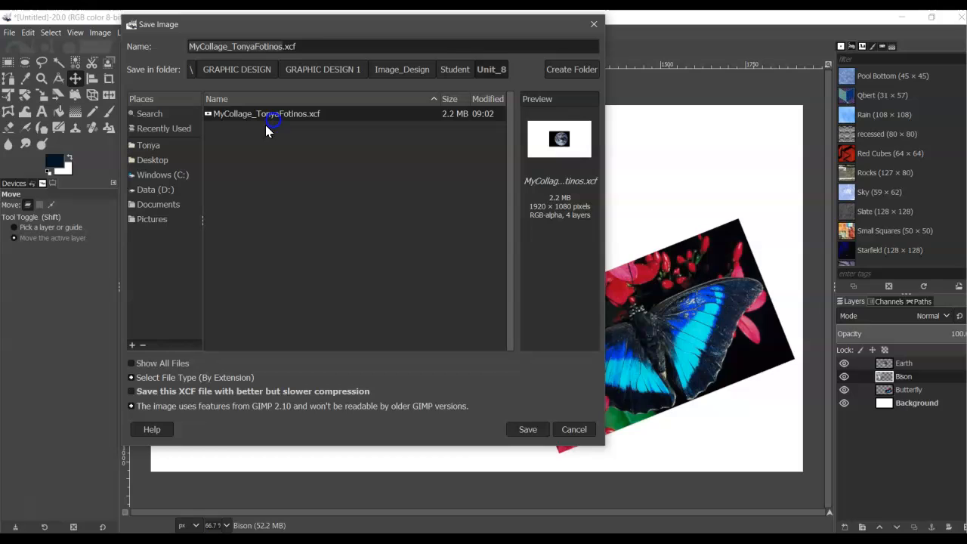
click(528, 429)
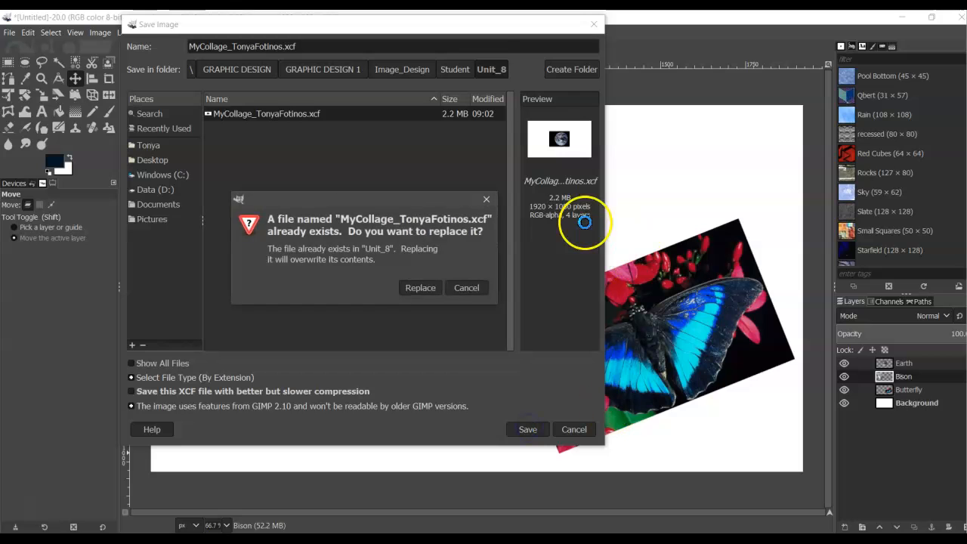
click(418, 287)
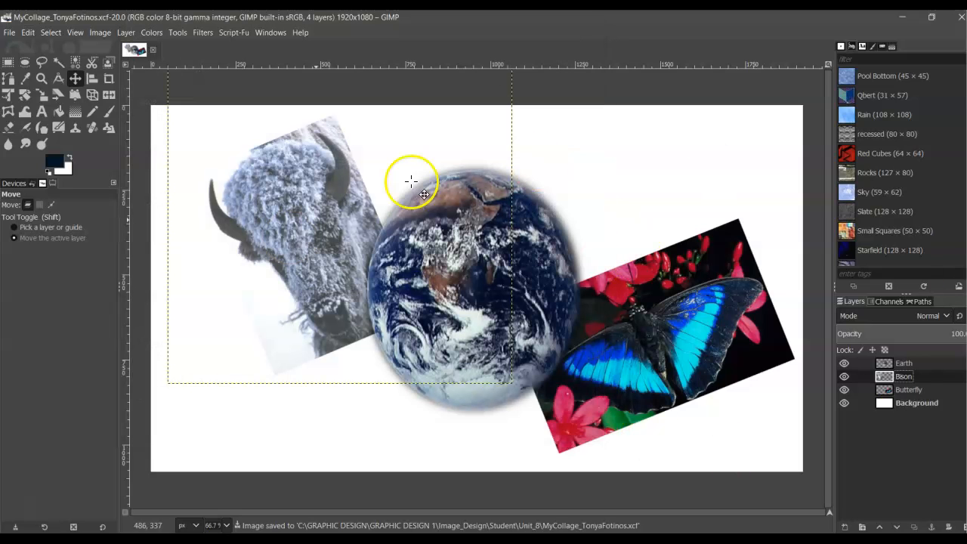